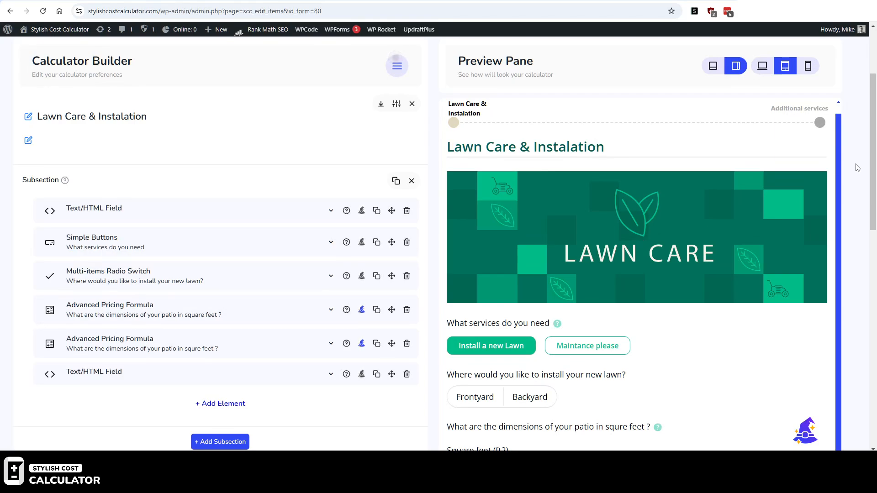
- Open the Lawn Care calculator's settings and expand its email settings
scroll(859, 169, down, 3)
drag(866, 181, 864, 180)
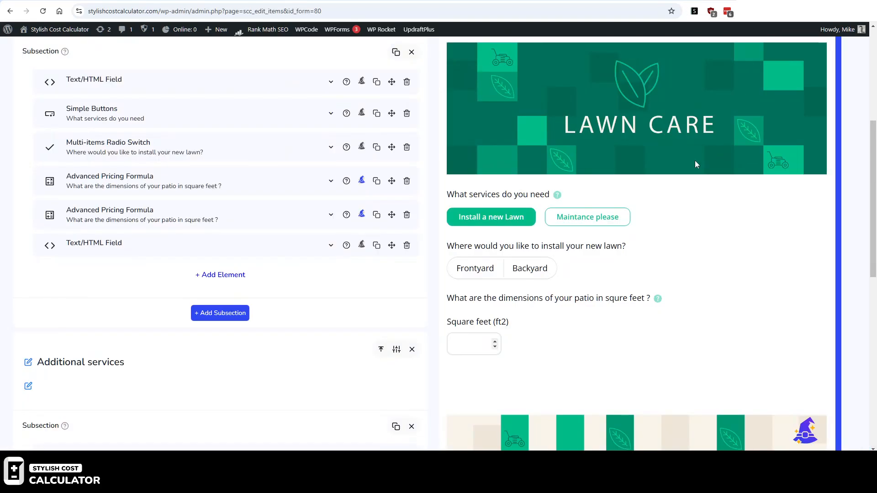
scroll(625, 195, up, 6)
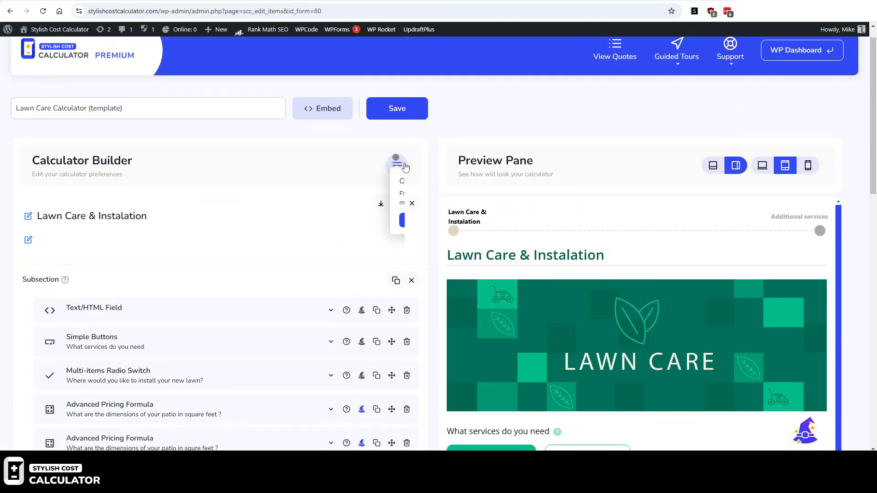
click(396, 159)
click(396, 159)
click(414, 220)
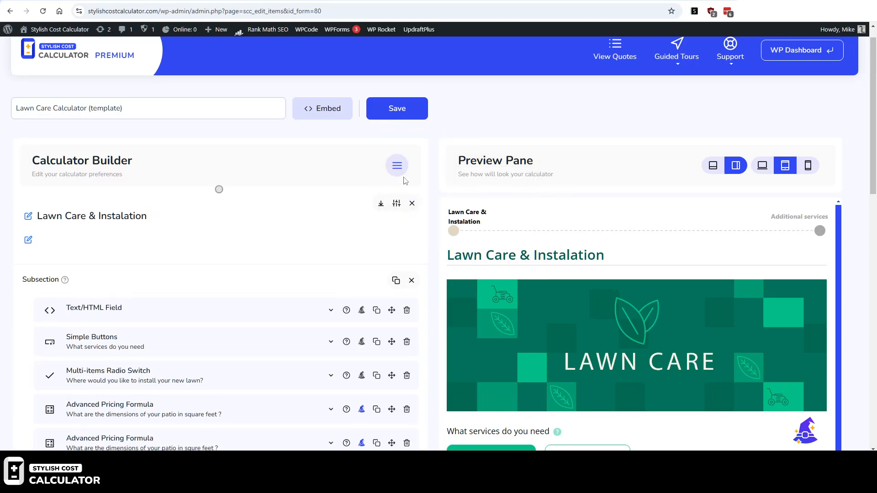
click(402, 173)
click(361, 217)
click(576, 191)
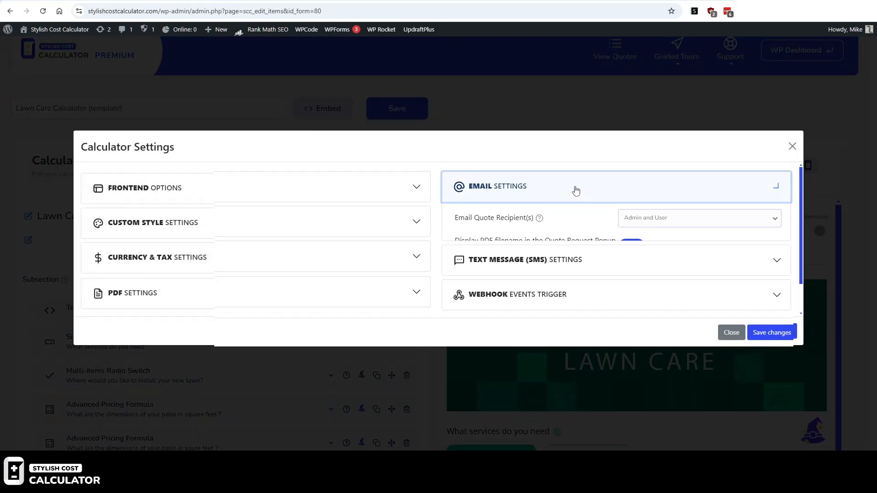
- Set the calculator's Email Quote Recipient(s) option to Admin Only
click(664, 159)
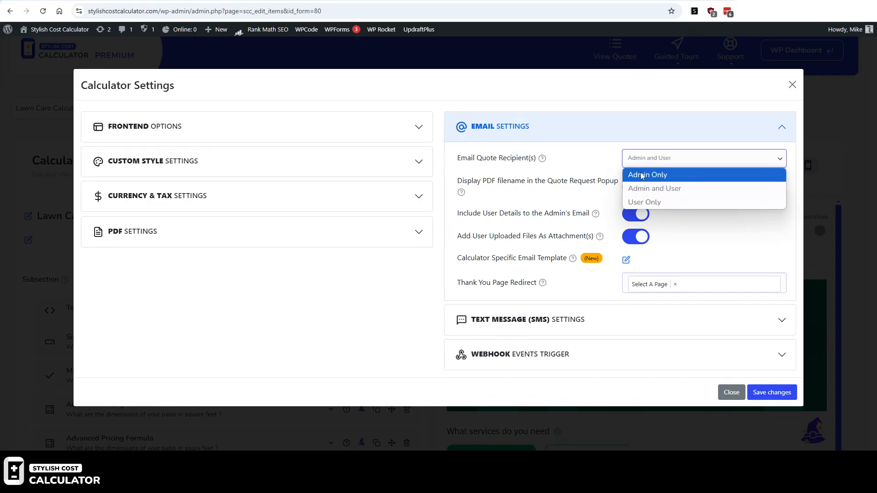
click(668, 175)
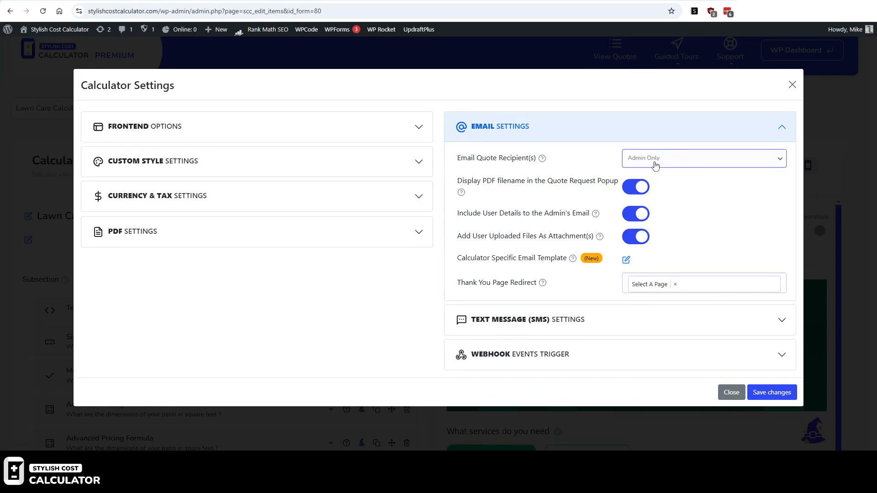
click(654, 160)
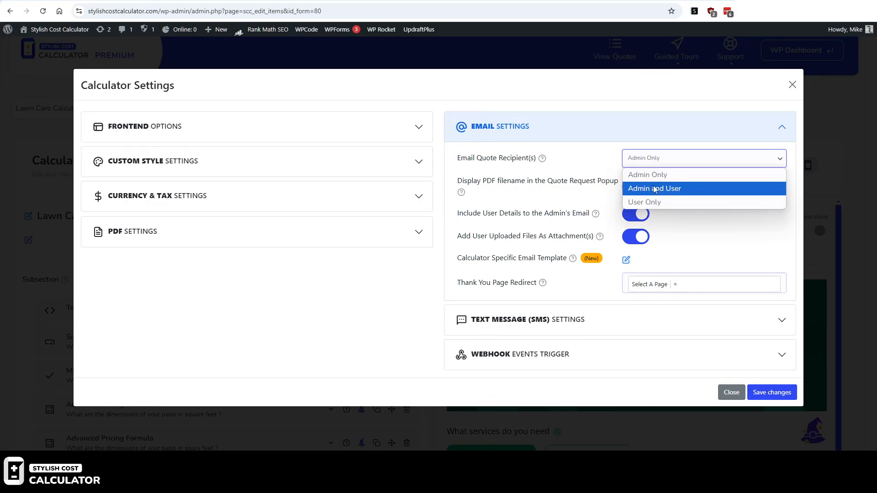
click(651, 177)
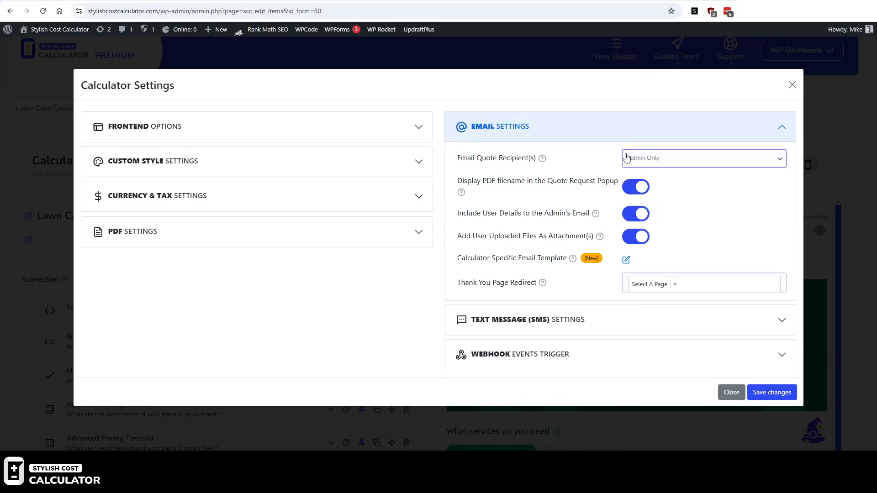
click(629, 166)
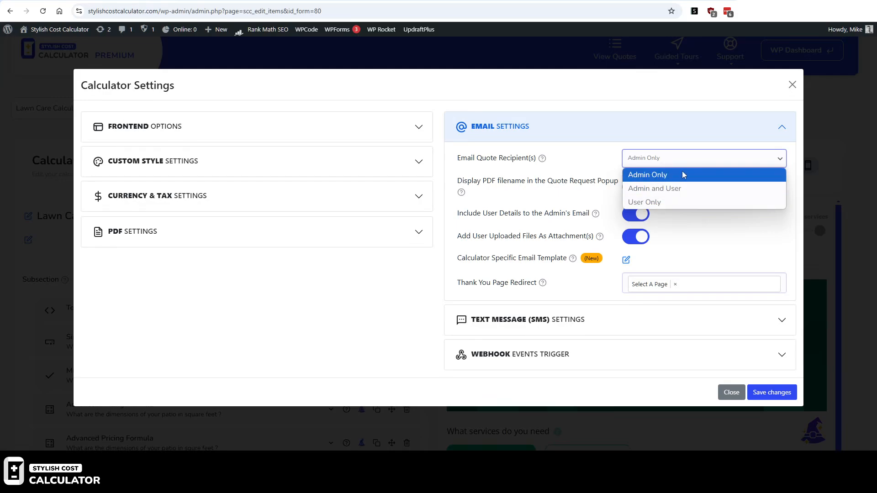
click(669, 178)
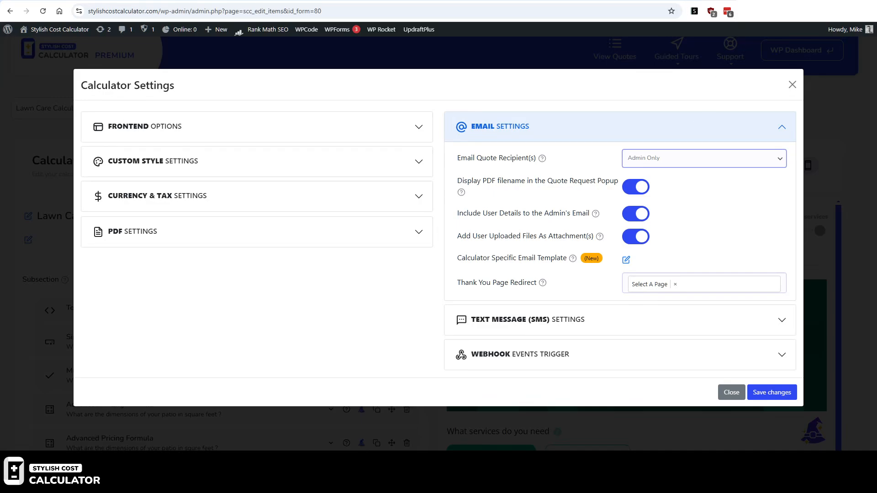
- Show the Integration Settings in the plugin's Global Settings
click(777, 1)
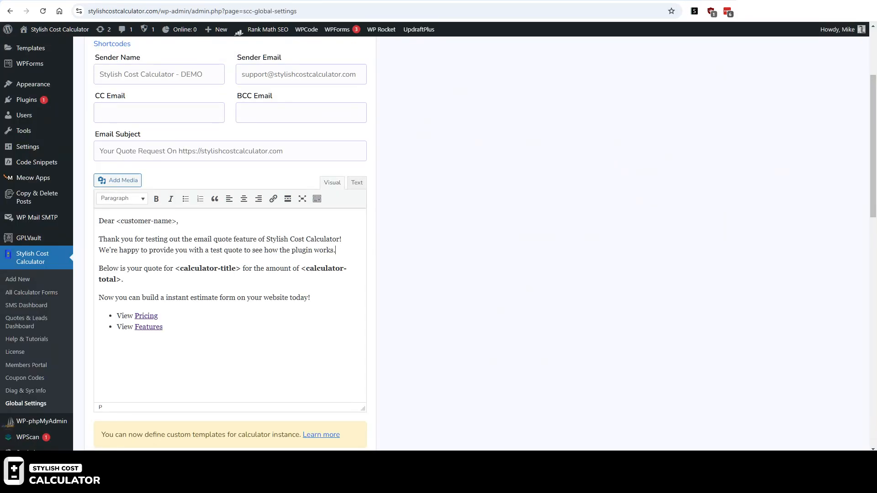
scroll(280, 251, down, 15)
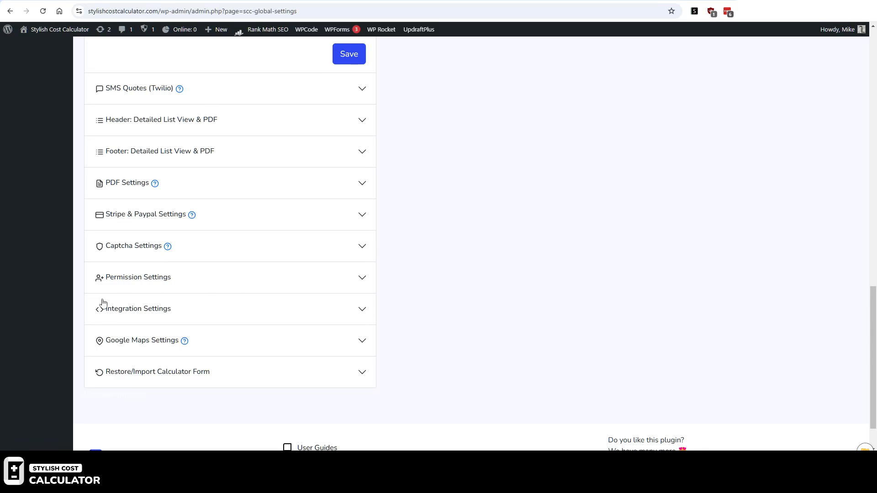
click(192, 309)
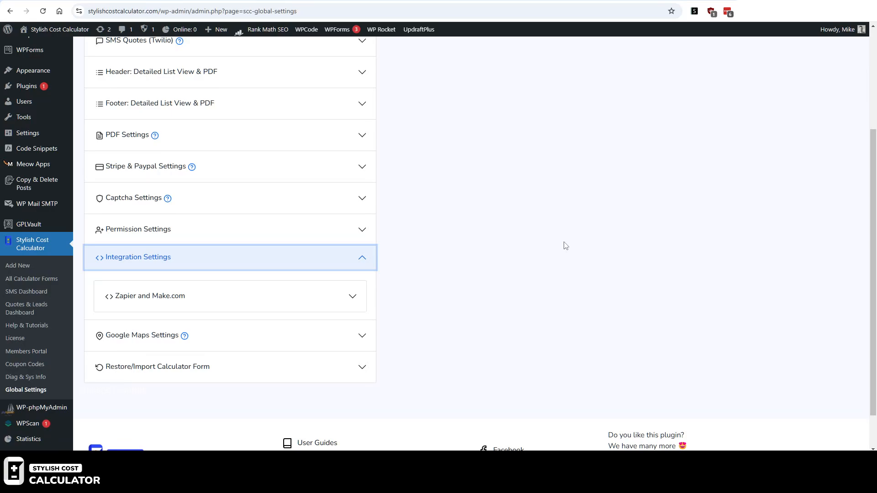
- Switch to the Notepad notes, complete item 2 as "Link SCC to Zapier.com or Make.com", and select "Make.com"
key(alt+Tab)
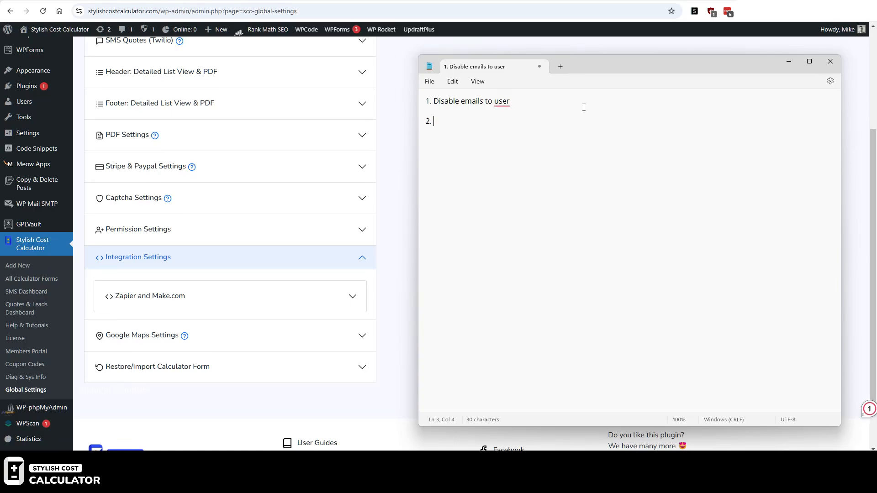
text(Link SCC to Zapier.com o)
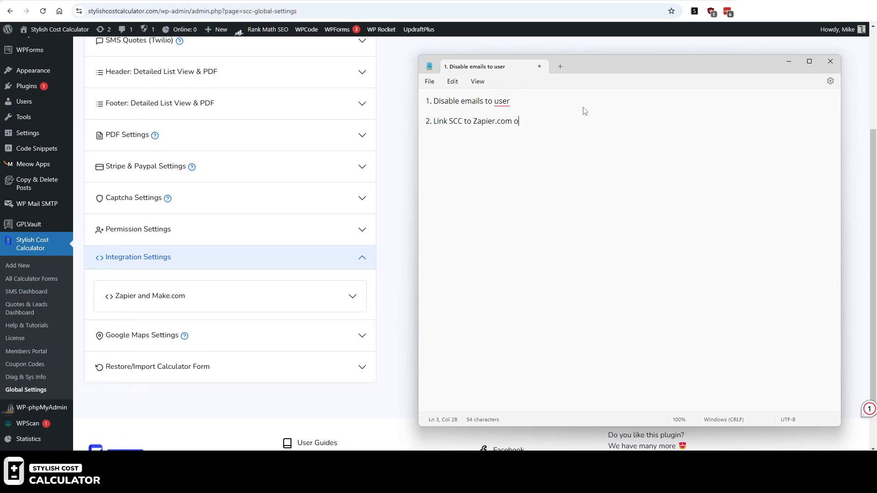
text(r Make.com)
drag(522, 120, 601, 133)
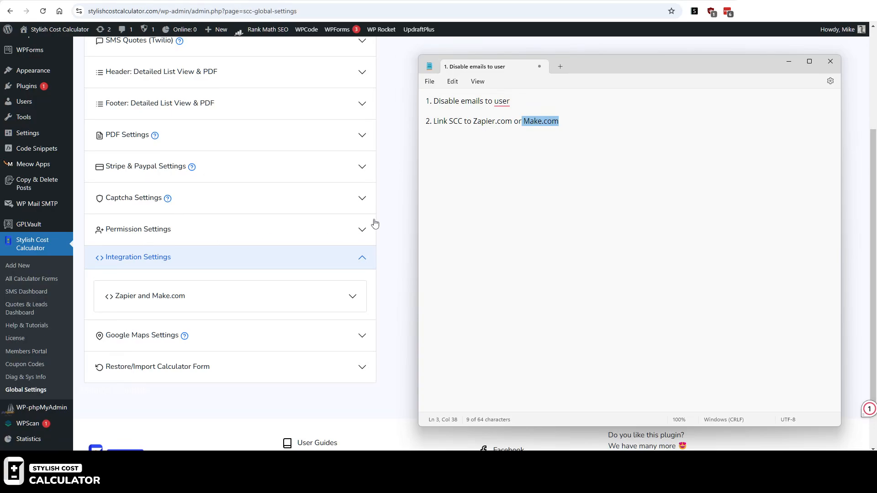
- Return to the calculator's settings and examine the Webhook Events Trigger options
scroll(381, 216, up, 1)
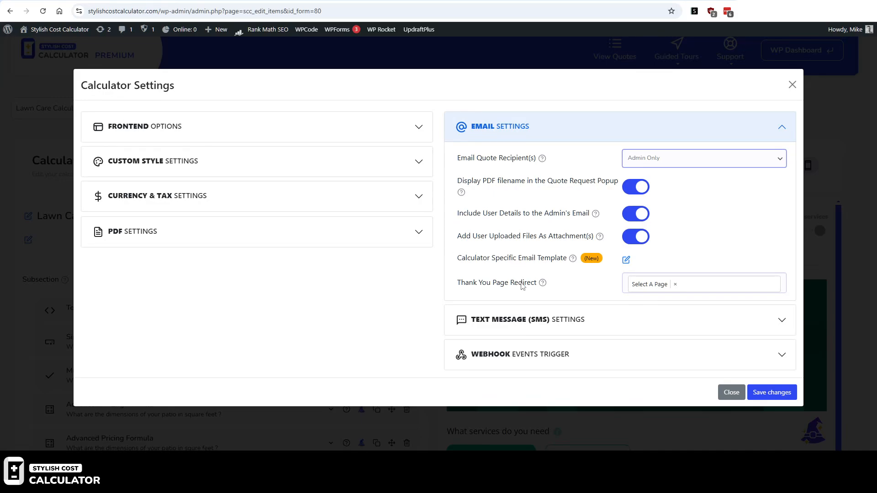
click(568, 356)
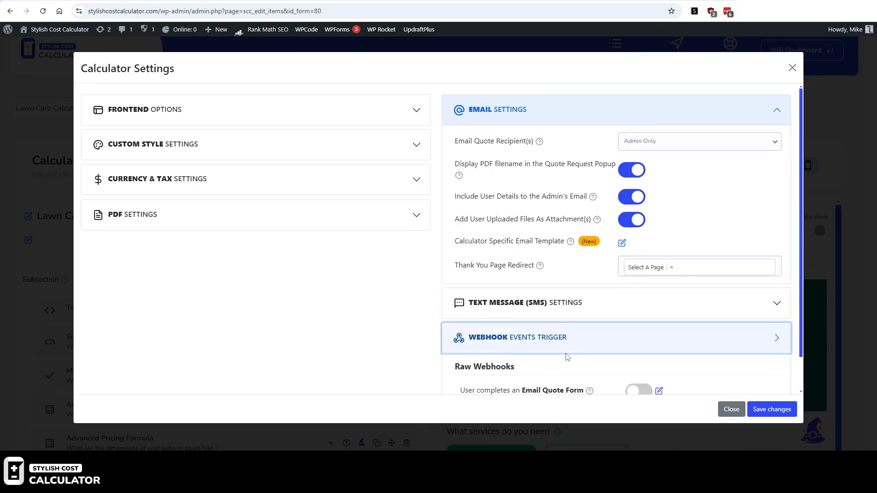
scroll(594, 348, down, 3)
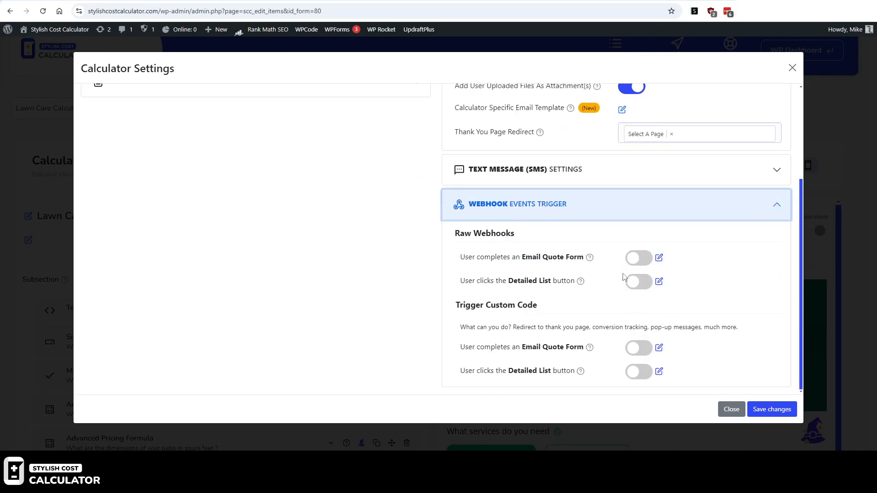
key(F1)
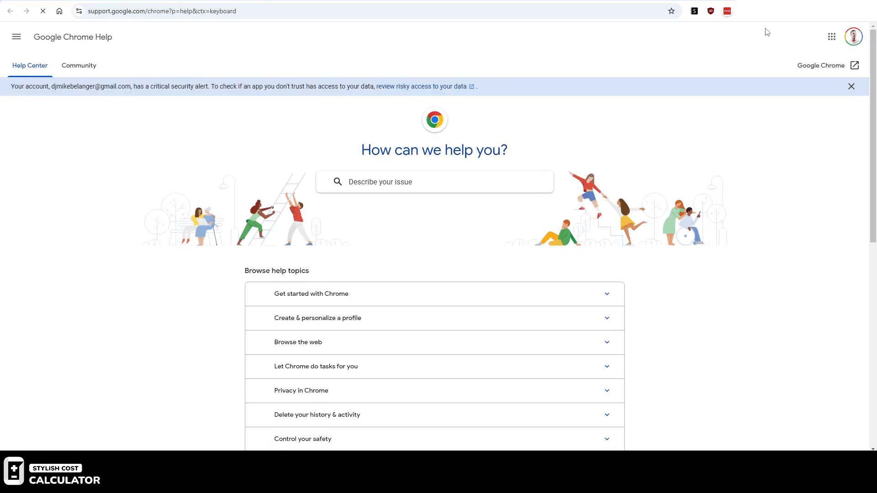
key(ctrl+w)
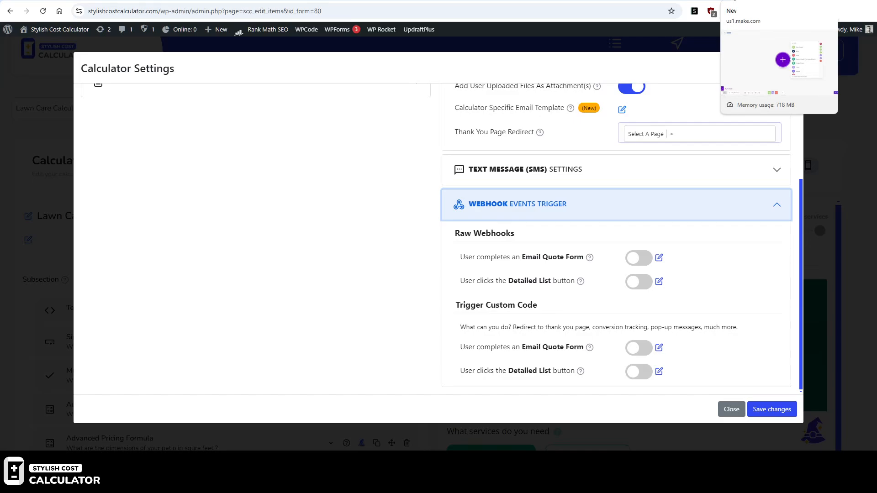
- Switch to Make and add the Stylish Cost Calculator "Watch New Quotes" trigger to the new scenario
click(734, 0)
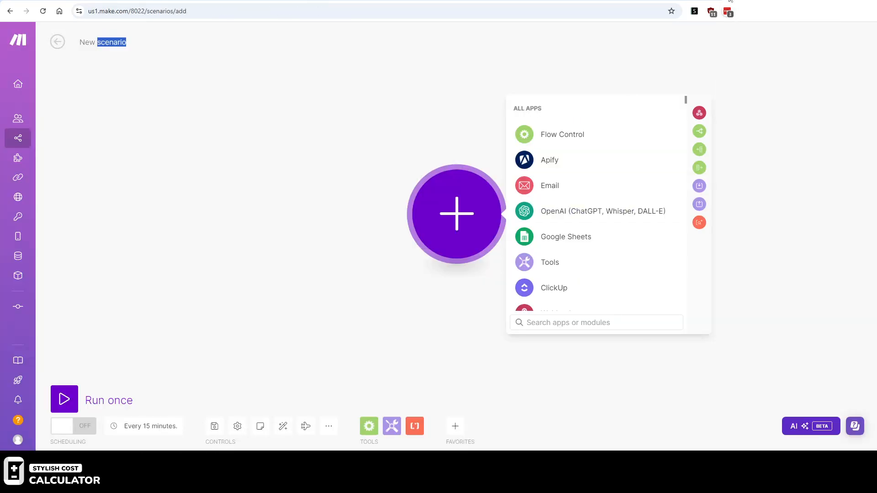
drag(461, 202, 210, 210)
click(295, 328)
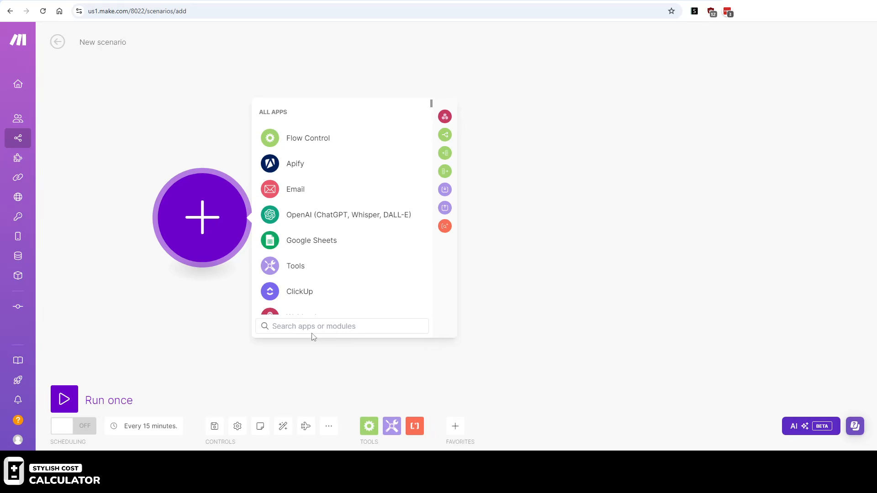
text(stylish)
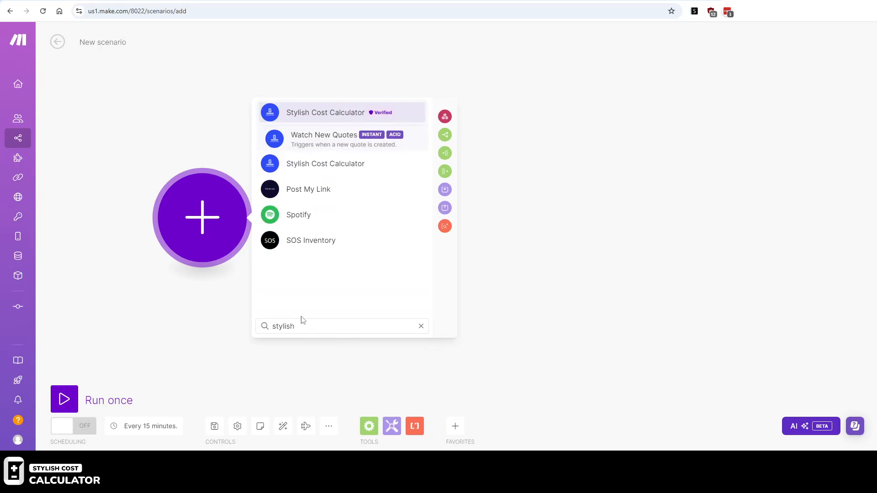
click(338, 113)
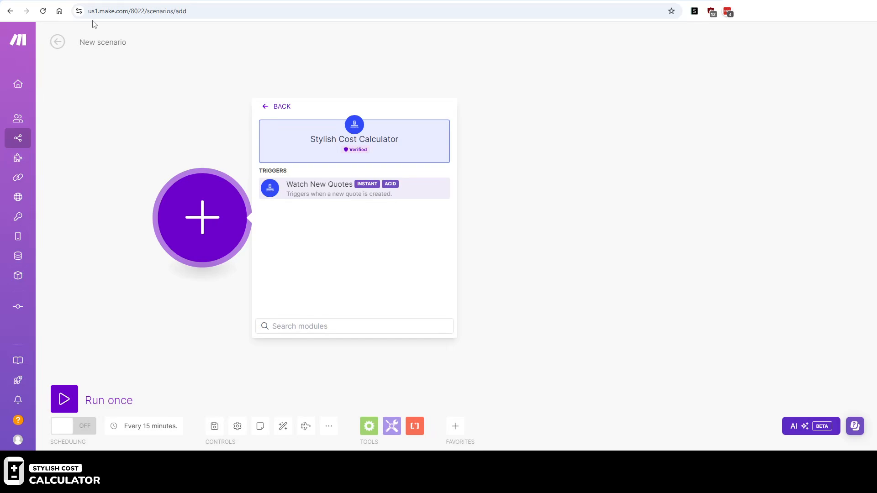
click(331, 194)
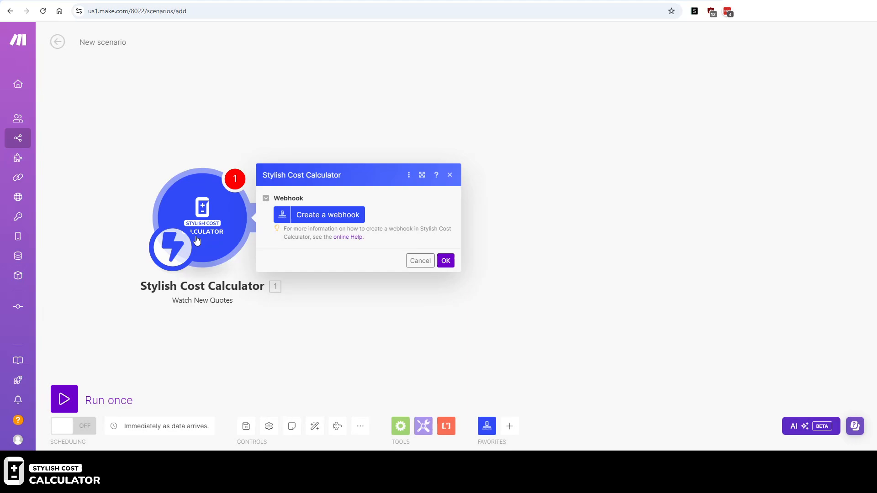
drag(200, 239, 173, 218)
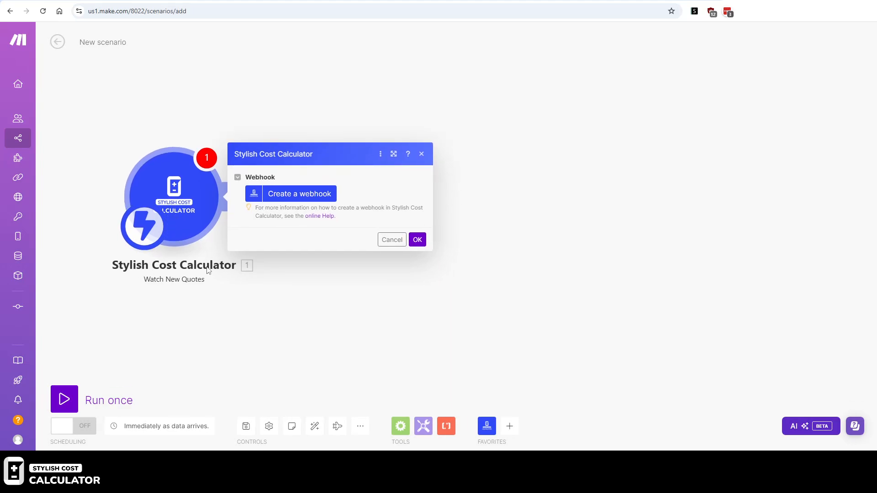
- Start a new webhook for the trigger and name it "Lawn Care & Instalation", matching the calculator's title
click(279, 198)
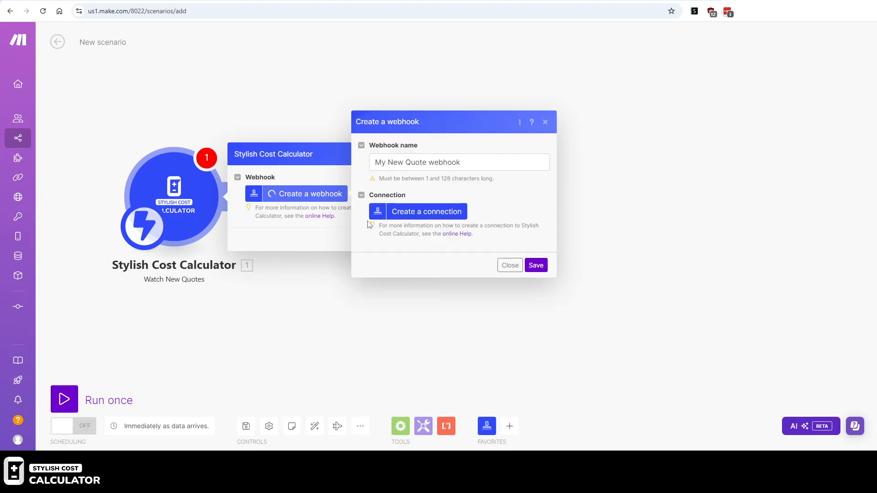
click(546, 122)
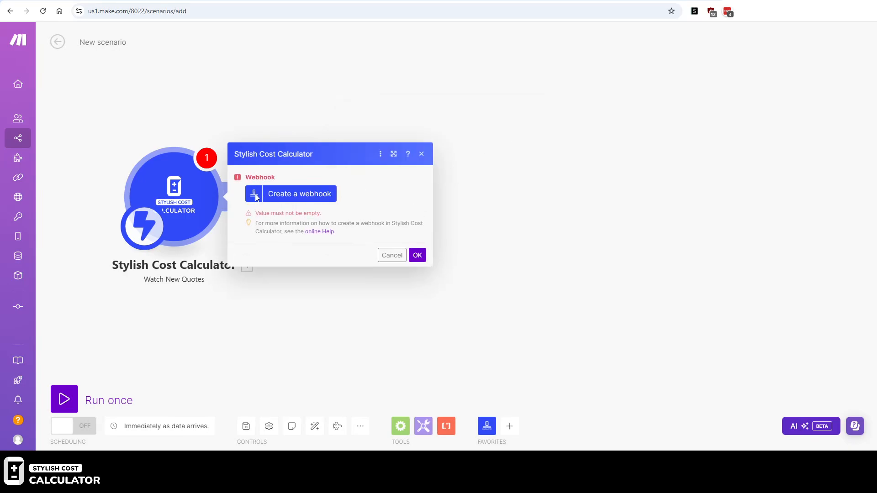
click(301, 193)
triple_click(499, 156)
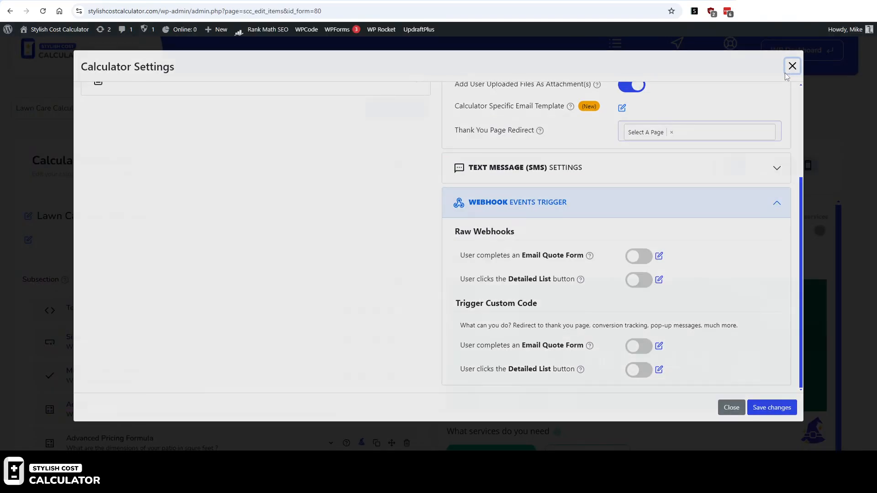
click(792, 68)
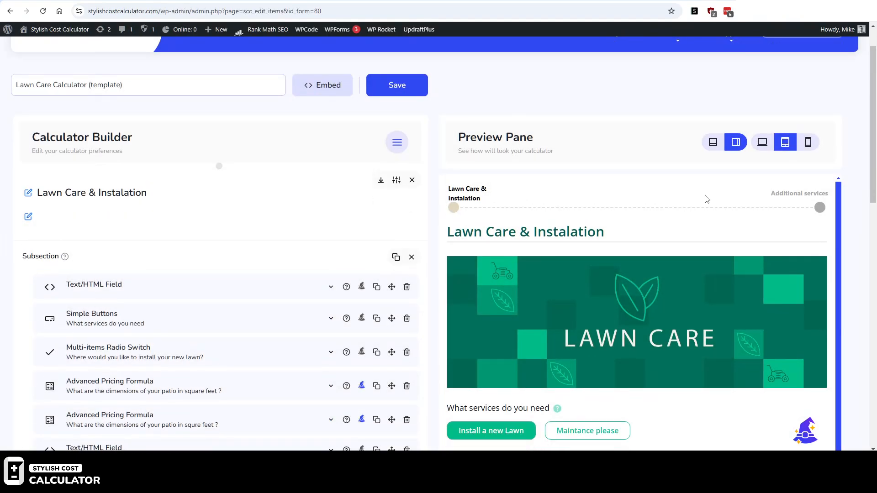
triple_click(547, 232)
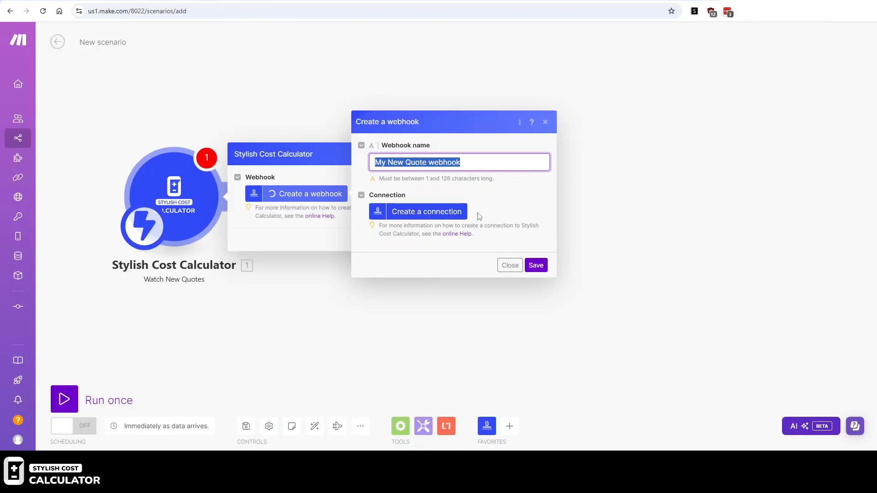
text(Lawn Care & Instalation)
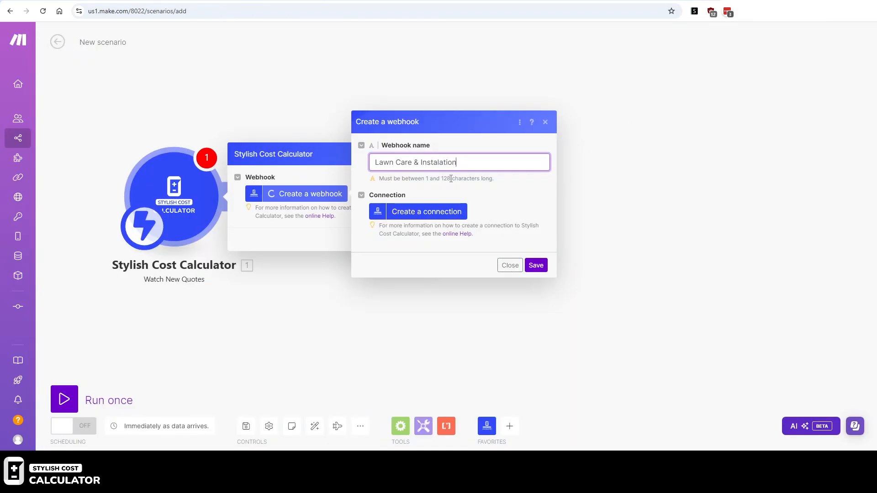
click(429, 211)
click(565, 213)
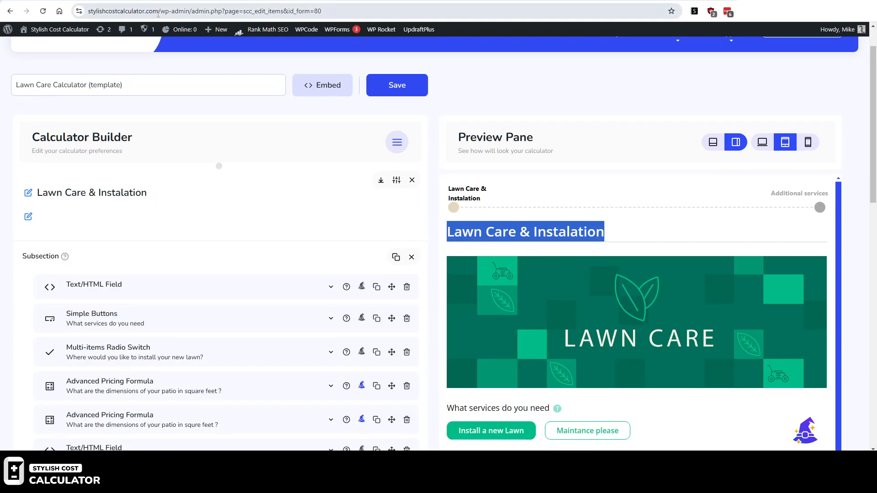
drag(89, 11, 178, 11)
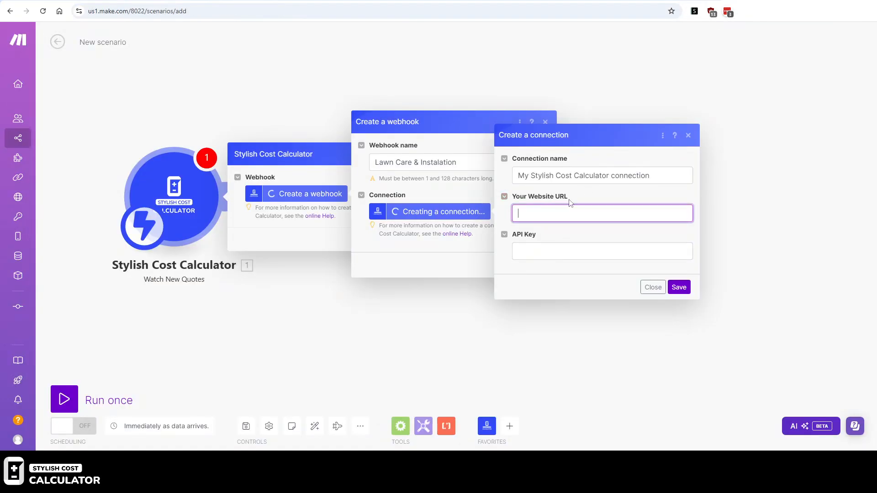
text(https://stylishcostcalculator.com/)
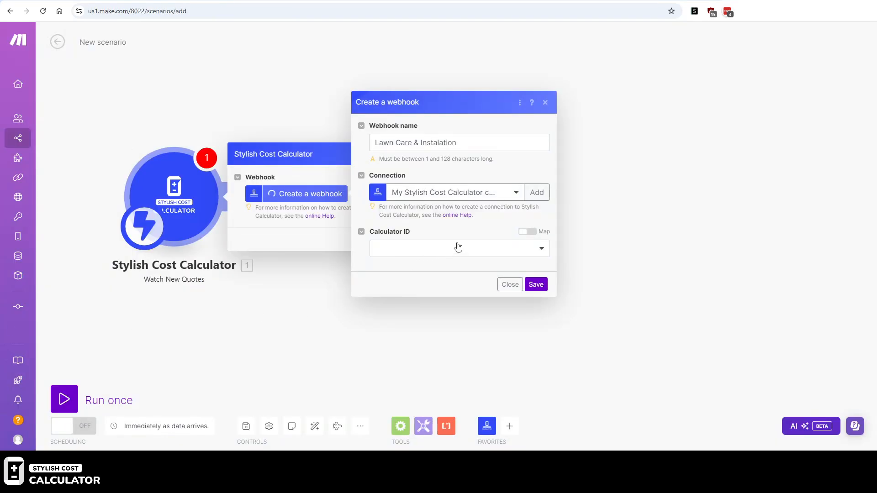
- Assign "Lawn Care Calculator (template)" as the webhook's calculator, save the webhook, and confirm the trigger settings
click(458, 247)
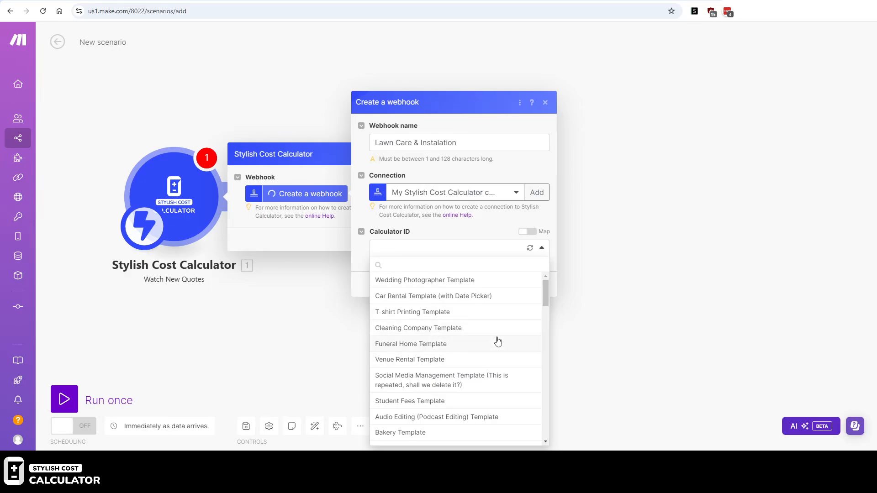
text(law)
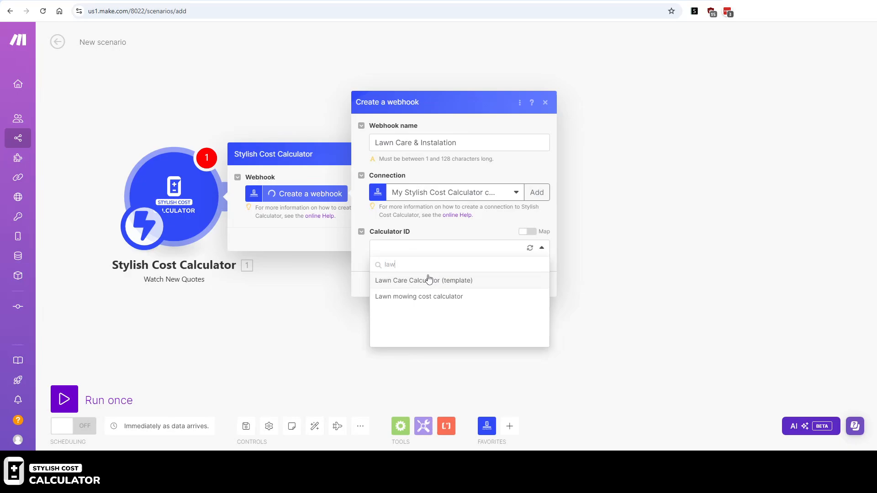
click(455, 284)
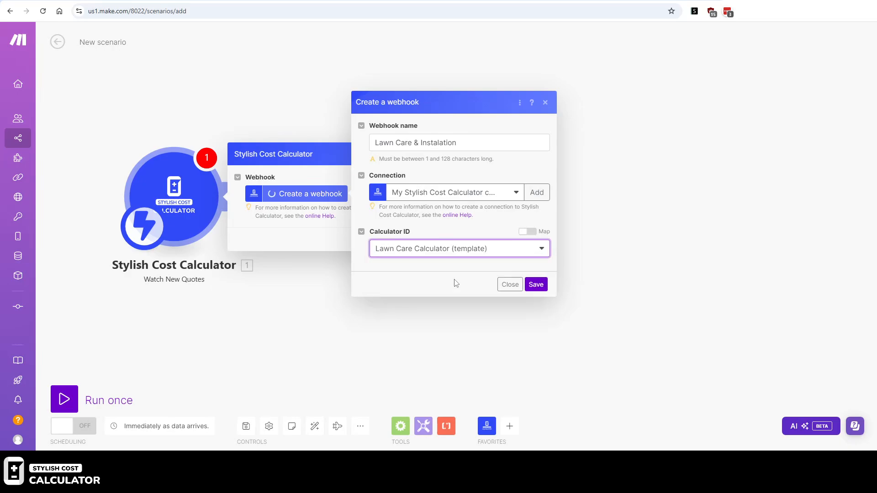
click(535, 284)
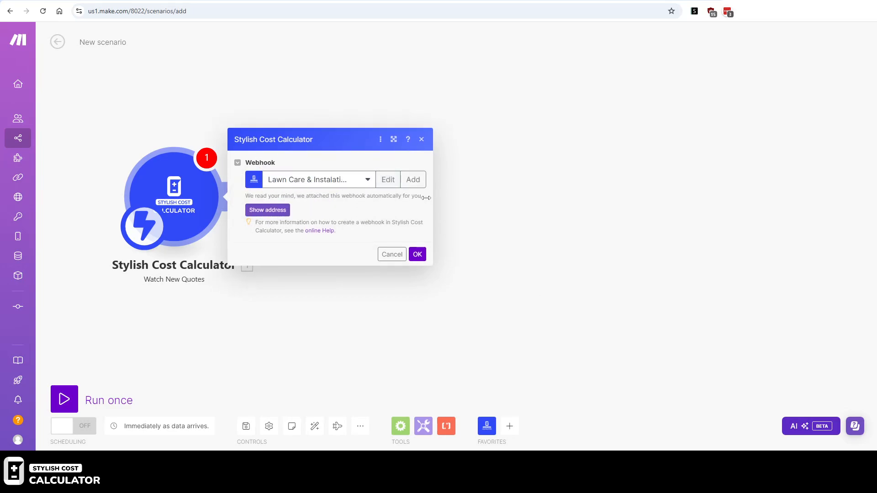
click(418, 256)
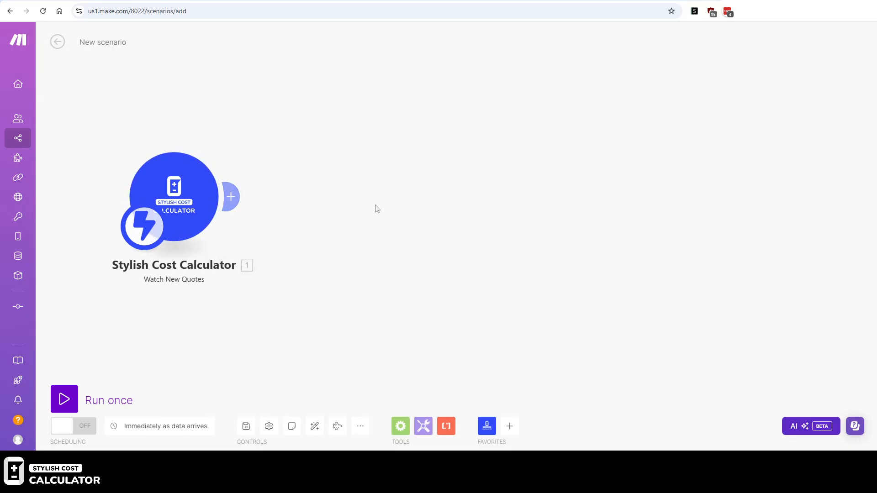
- Add a module after the Watch New Quotes trigger and choose the OpenAI (ChatGPT, Whisper, DALL-E) app for it
drag(186, 183, 178, 174)
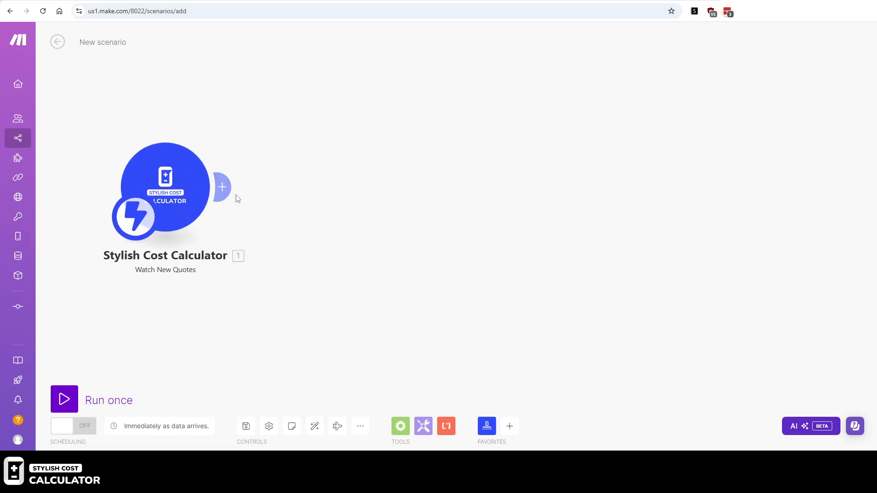
click(222, 187)
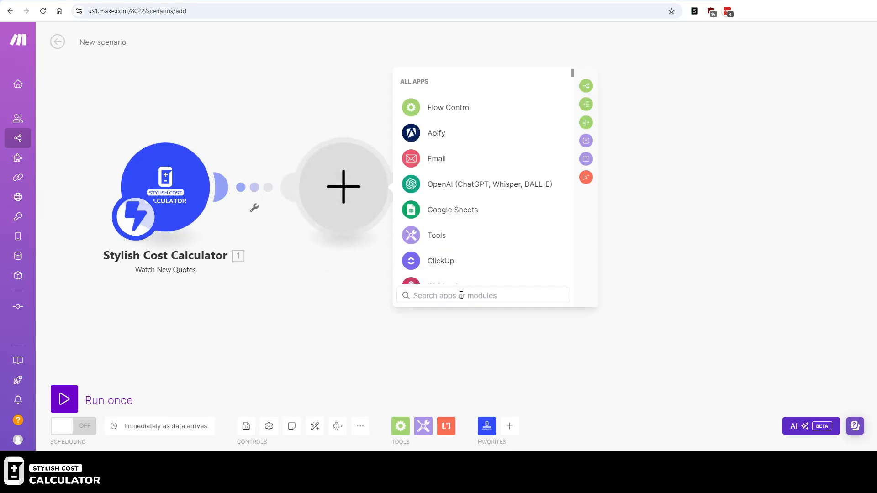
text(chat)
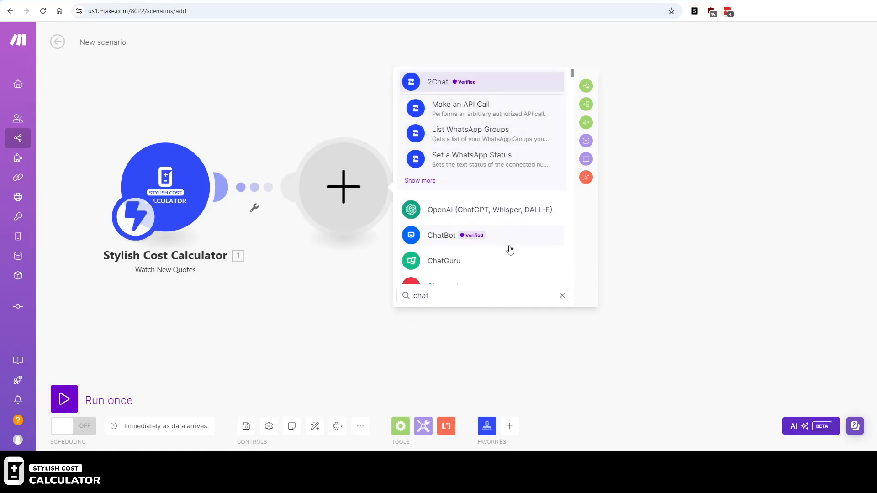
click(476, 215)
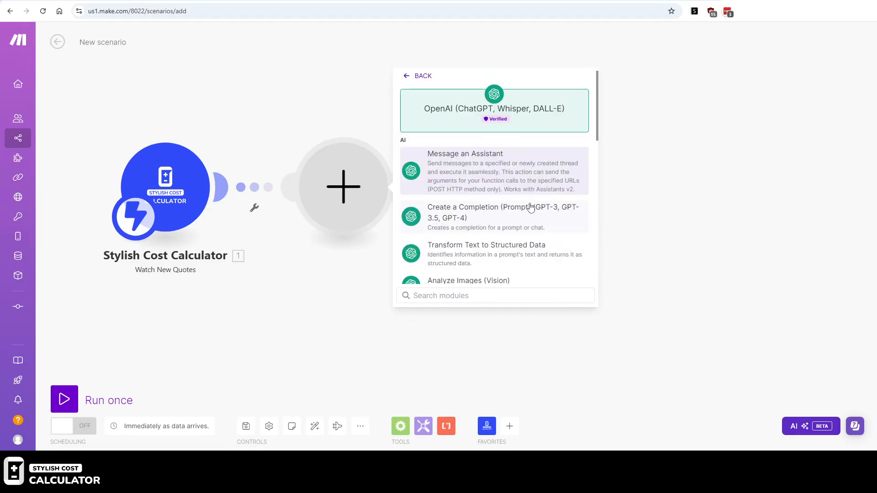
- Look through the OpenAI modules and choose "Create a Completion (Prompt) (GPT-3, GPT-3.5, GPT-4)"
drag(598, 112, 595, 130)
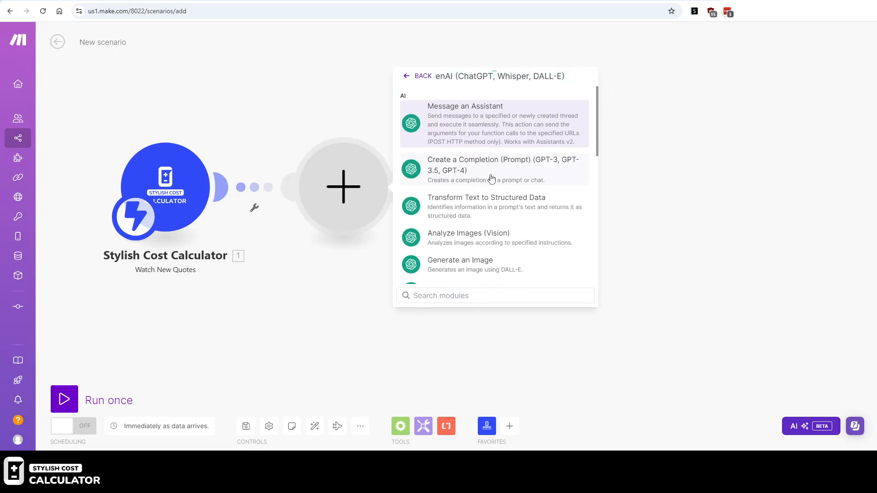
drag(597, 121, 594, 146)
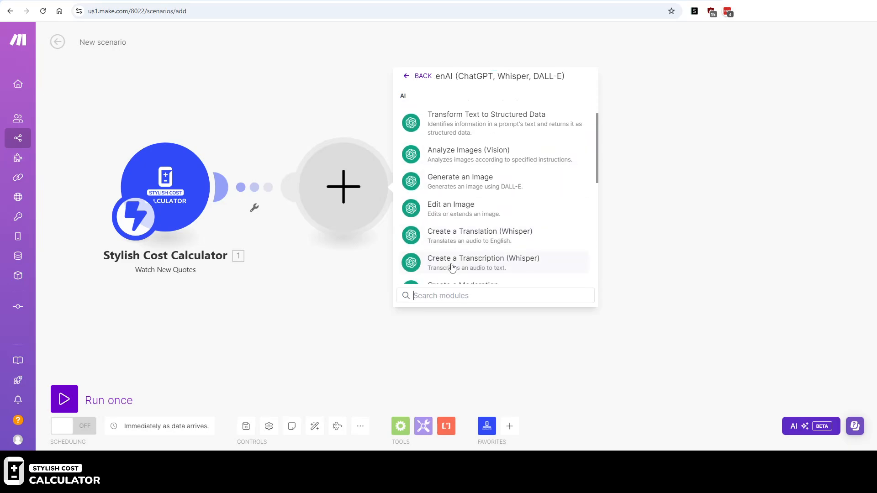
text(chat)
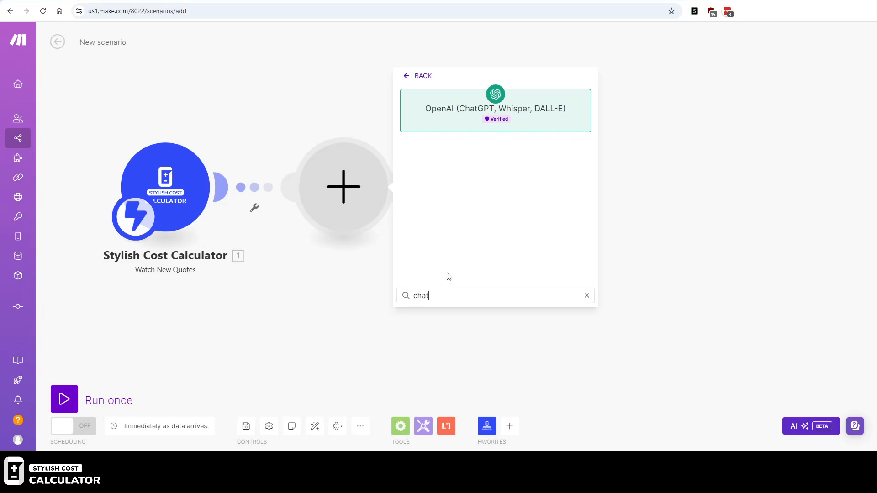
key(BackSpace)
key(BackSpace)
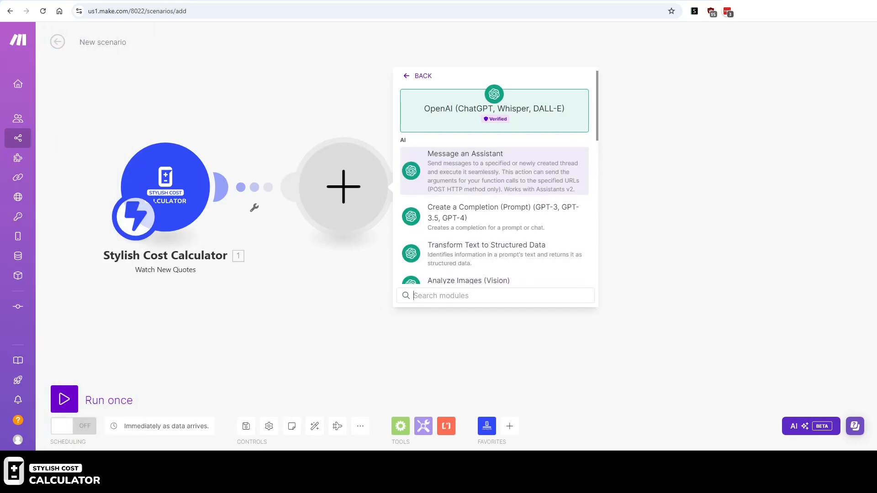
scroll(495, 206, down, 1)
click(487, 190)
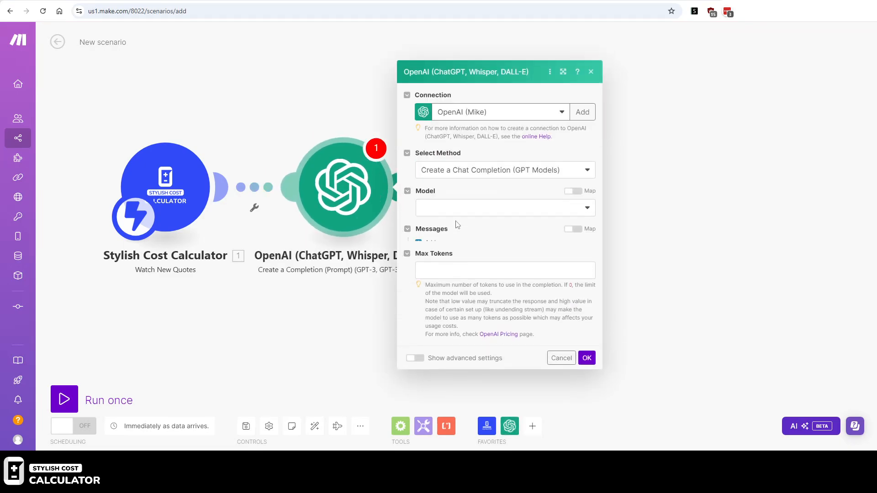
- Set the completion's model to gpt-4o-2024-08-06 (system) and its Max Tokens to 4000
click(469, 174)
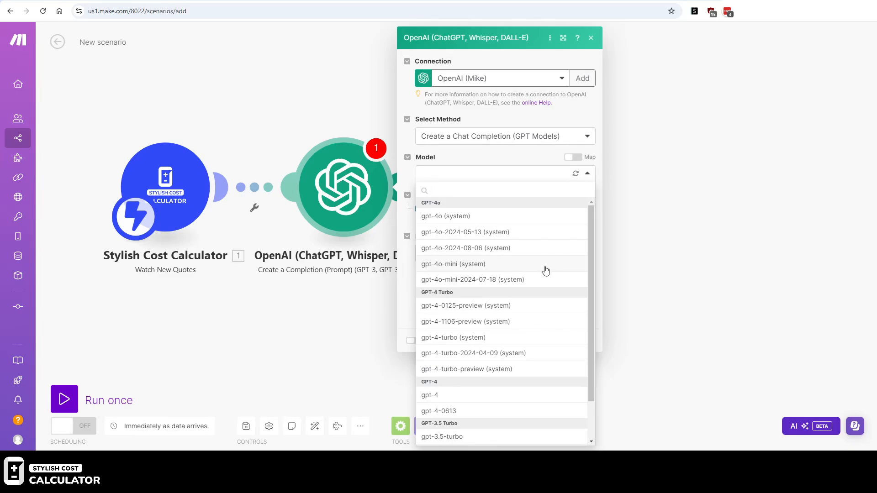
click(471, 248)
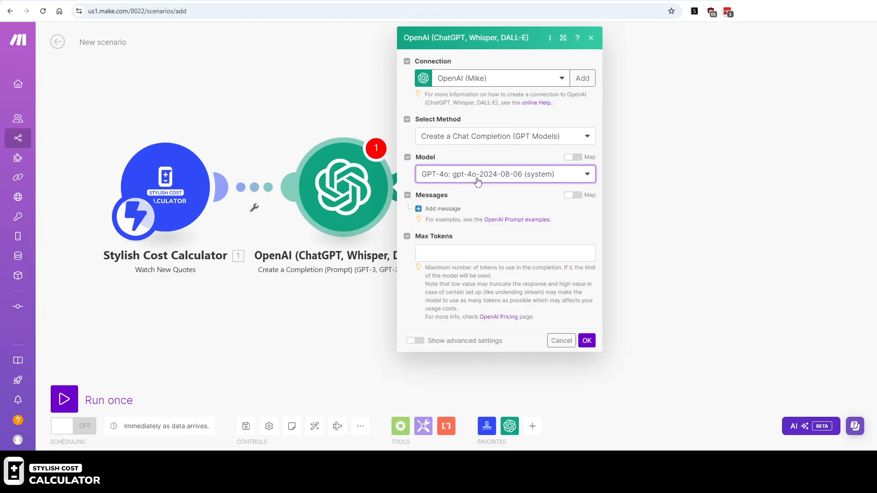
click(464, 250)
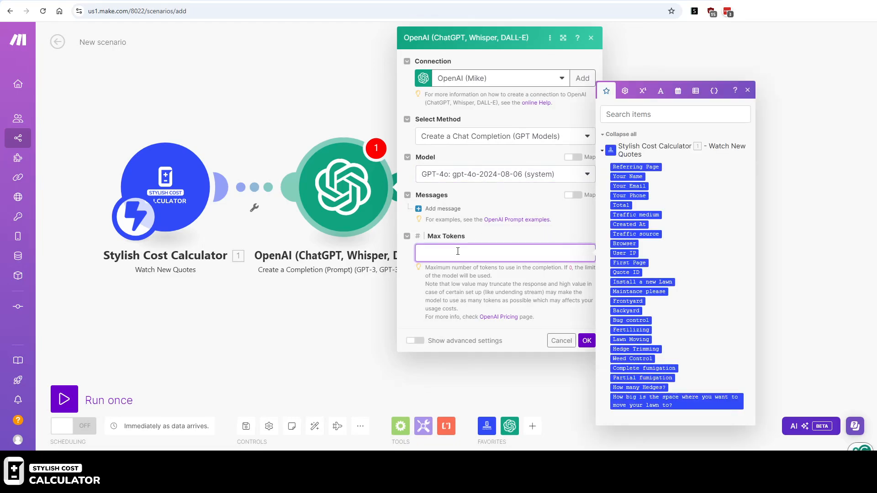
text(2000)
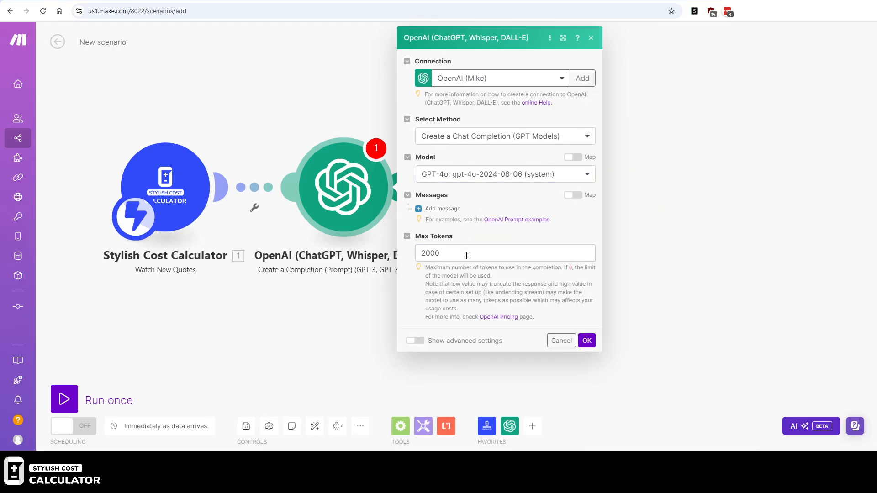
double_click(464, 250)
text(4000)
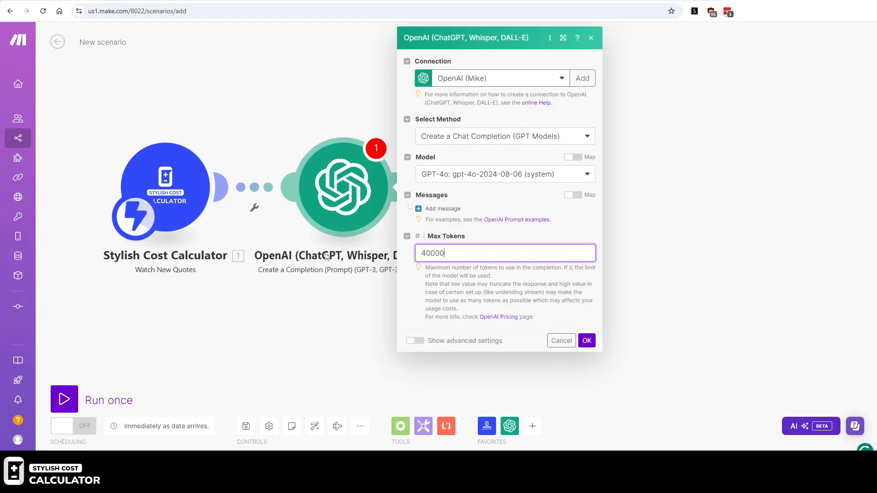
click(447, 250)
- Add a System message reading "You are an expert customer service representative for Best Lawn Care Services in Ohio."
click(452, 215)
click(487, 240)
click(484, 255)
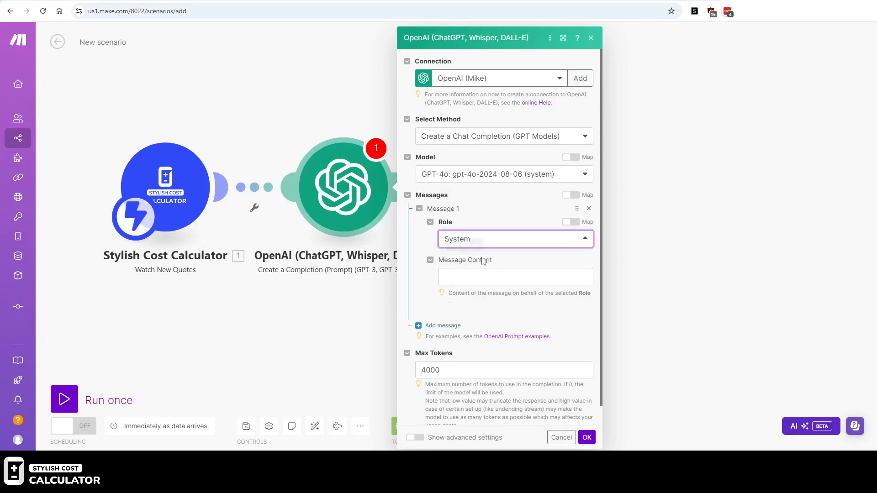
click(507, 276)
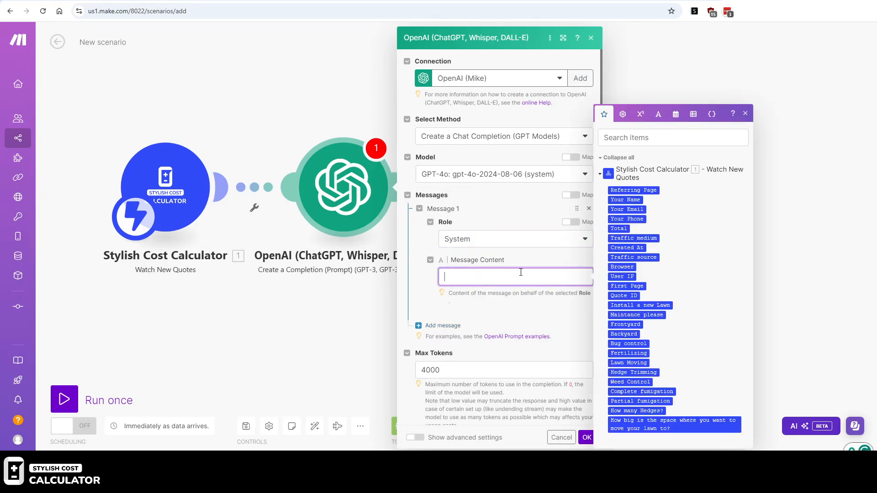
text(You are an expert customer service rep)
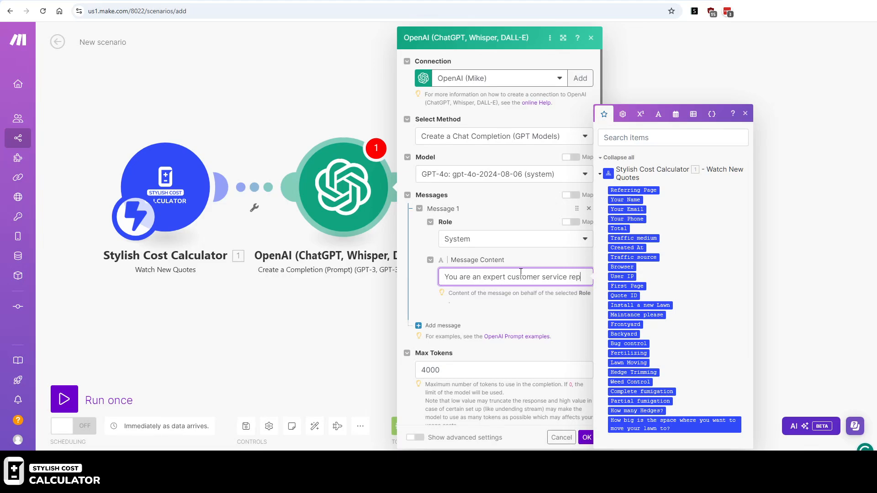
text(resentative for)
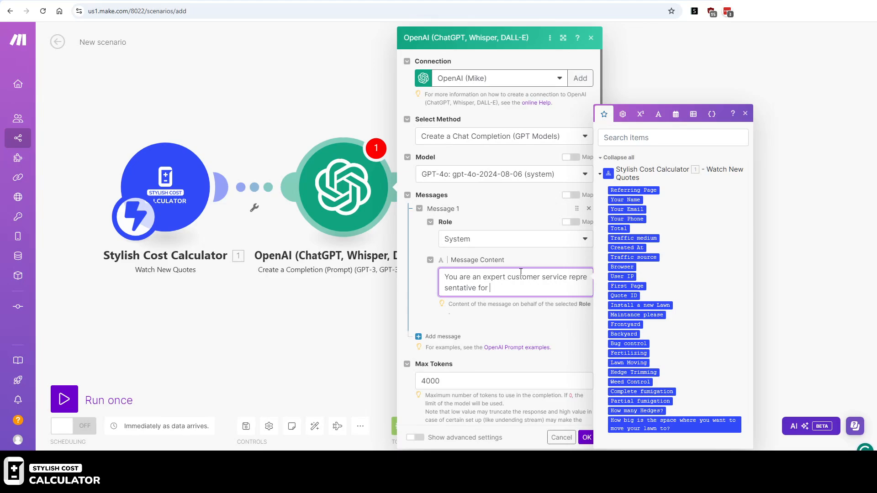
text(Best Lawn Care Services in Ohio.)
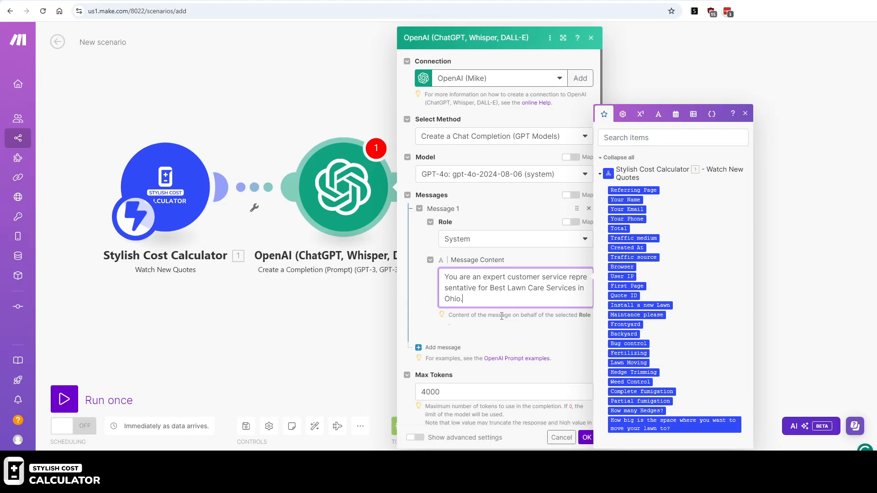
- Insert ", a lawn care service provider" after "Best Lawn Care Services" in the System message
click(577, 288)
text(, a lawn)
text( care services)
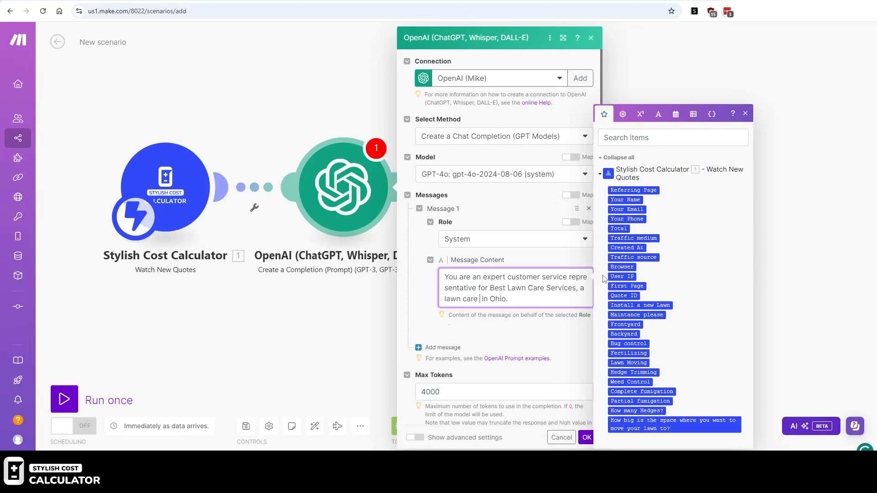
key(BackSpace)
text(provider)
- Add a second message to the completion and set its role to User
click(432, 348)
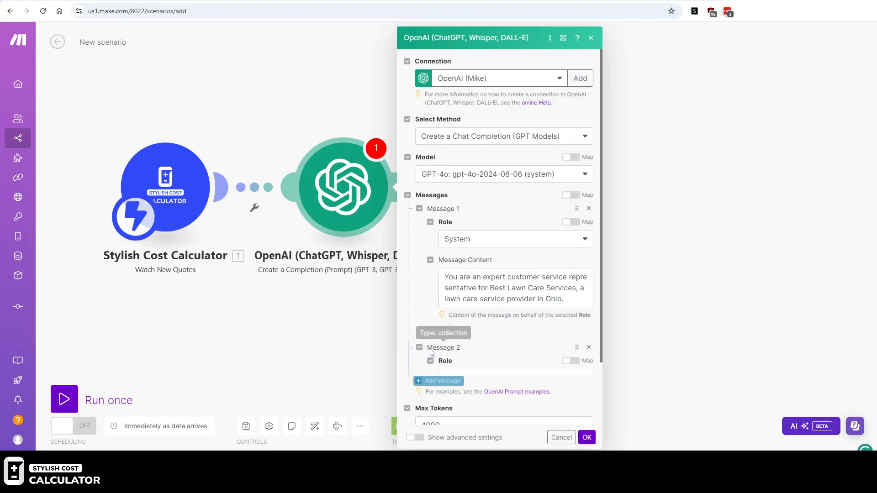
click(489, 378)
click(484, 391)
scroll(490, 316, down, 3)
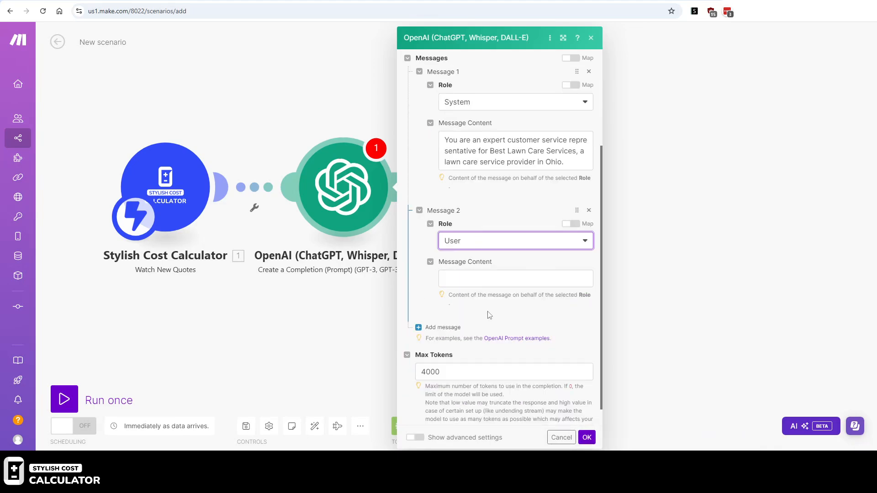
- Write the User message content as "Provide a personalized message to this potential customer who filled out a quote form."
click(489, 278)
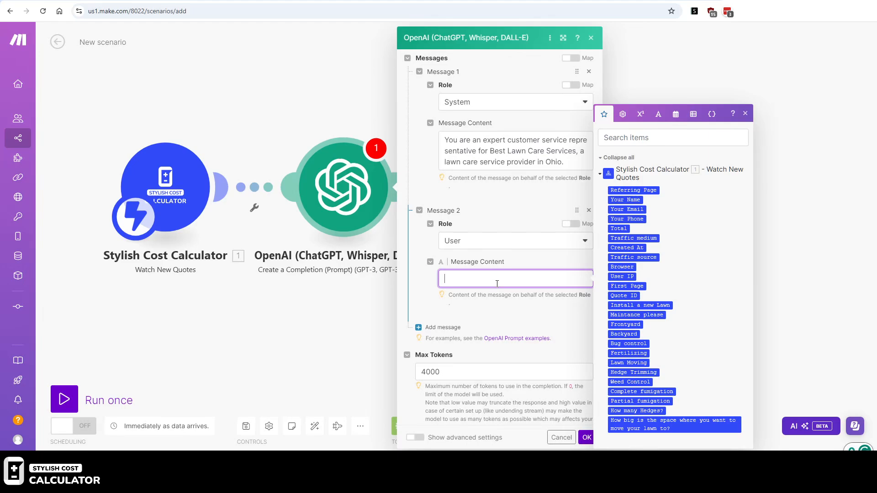
text(Provide a personalized)
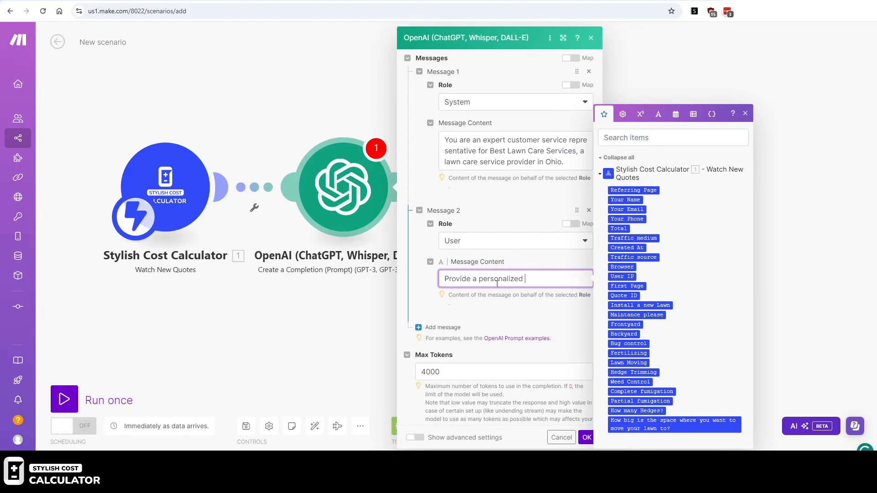
text( message to this por)
key(BackSpace)
key(BackSpace)
text(ot)
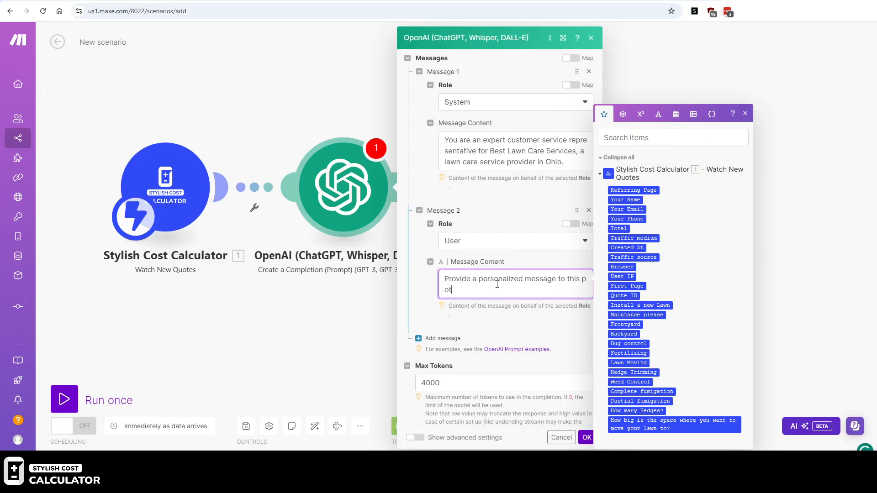
text(ential custoemr)
key(BackSpace)
key(BackSpace)
key(BackSpace)
text(mer who filled out a )
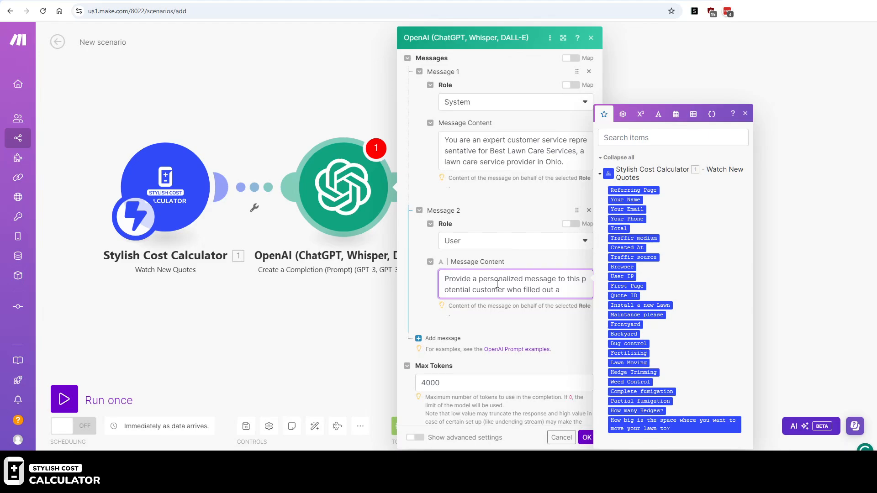
text(quote form.)
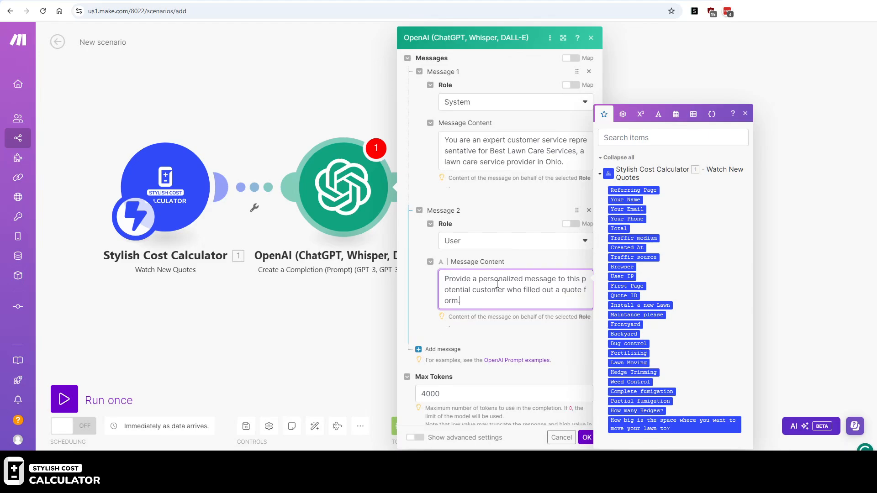
- Extend the User message with the sentence "Make the message only one paragraph long, and make it persuasive."
click(566, 217)
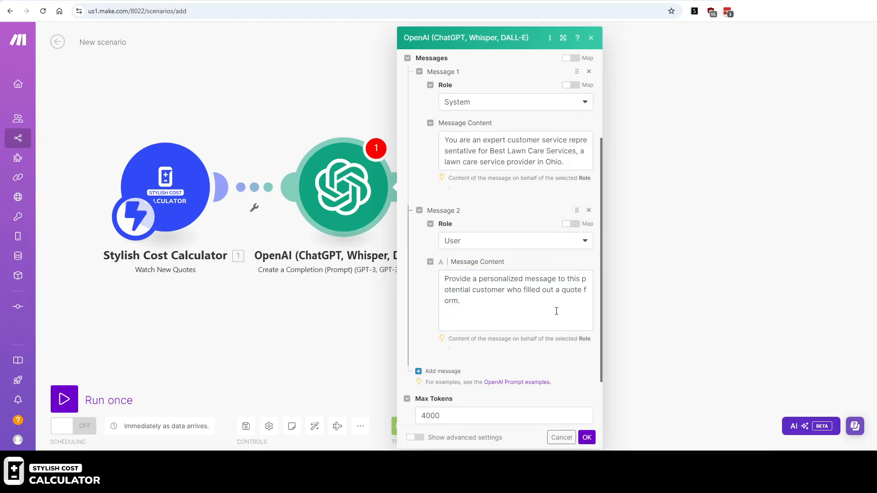
click(556, 311)
text(Make the me)
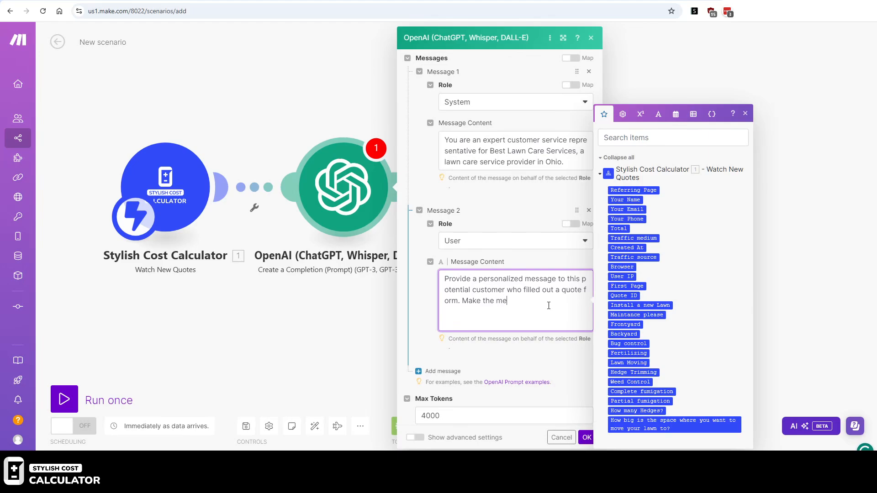
text(ssage only one paragraph long)
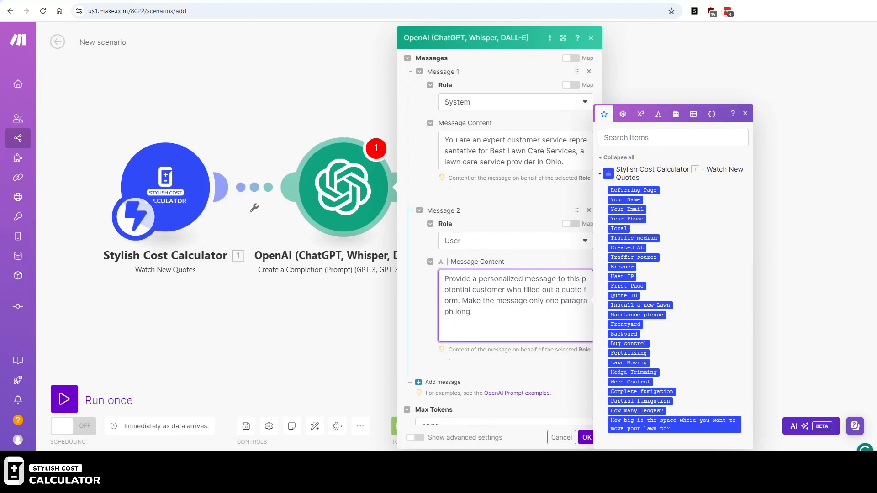
text(, and make it persuasive.)
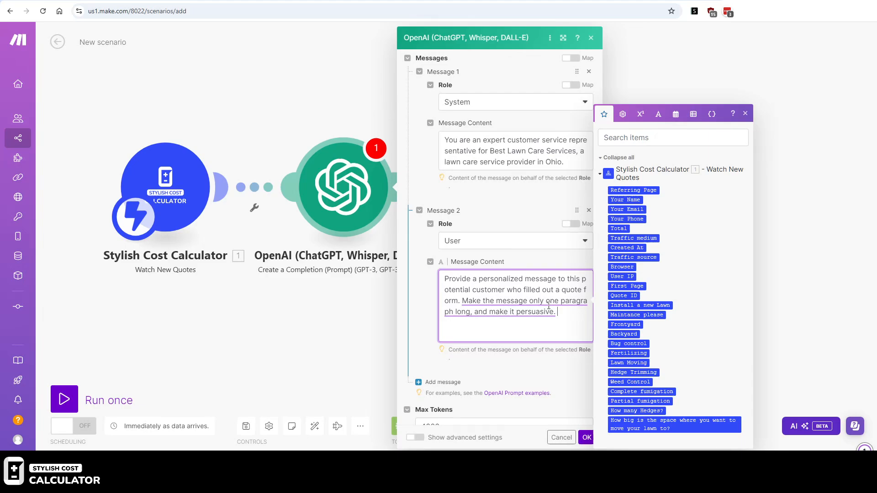
- Append "Use email HTML formatting." after the persuasive-paragraph instruction in the User message
key(BackSpace)
key(BackSpace)
text(with)
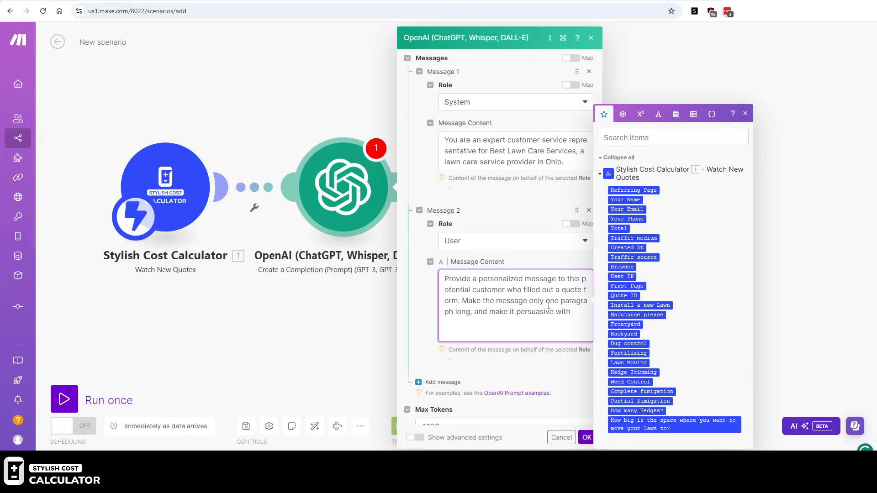
key(BackSpace)
key(BackSpace)
key(BackSpace)
key(BackSpace)
key(BackSpace)
key(BackSpace)
text(. Use HTML)
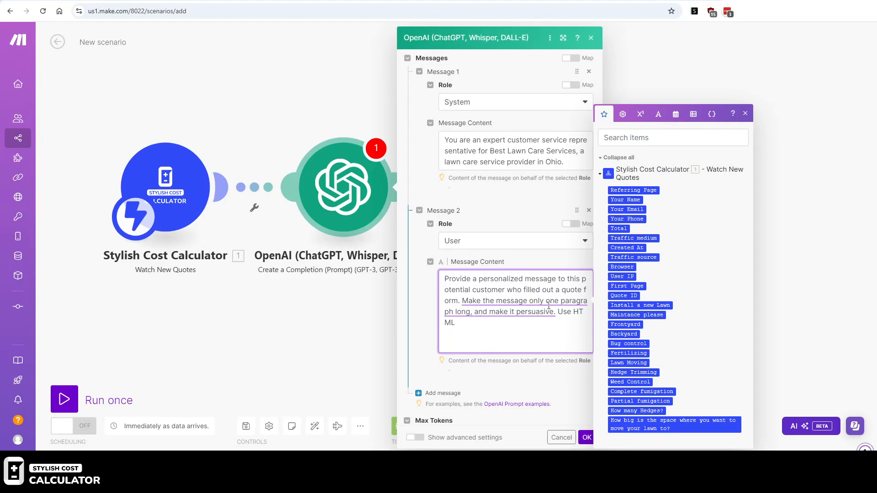
key(BackSpace)
key(BackSpace)
key(BackSpace)
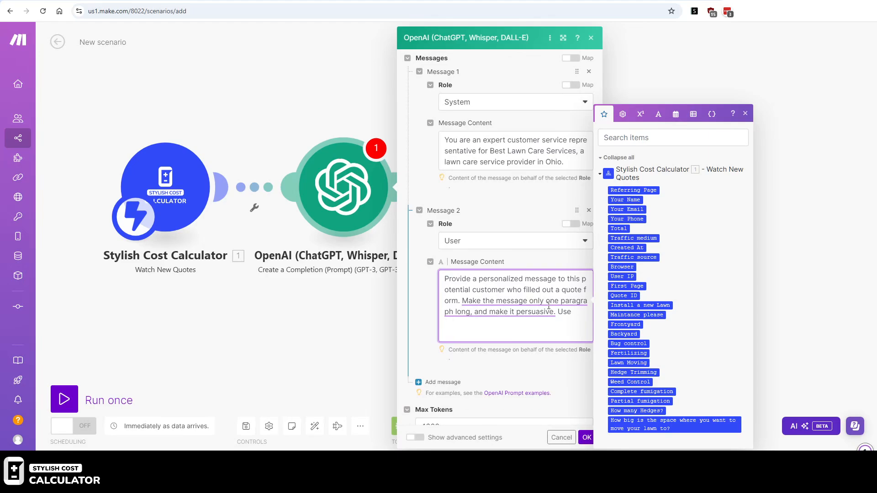
text(email HTML formatting. )
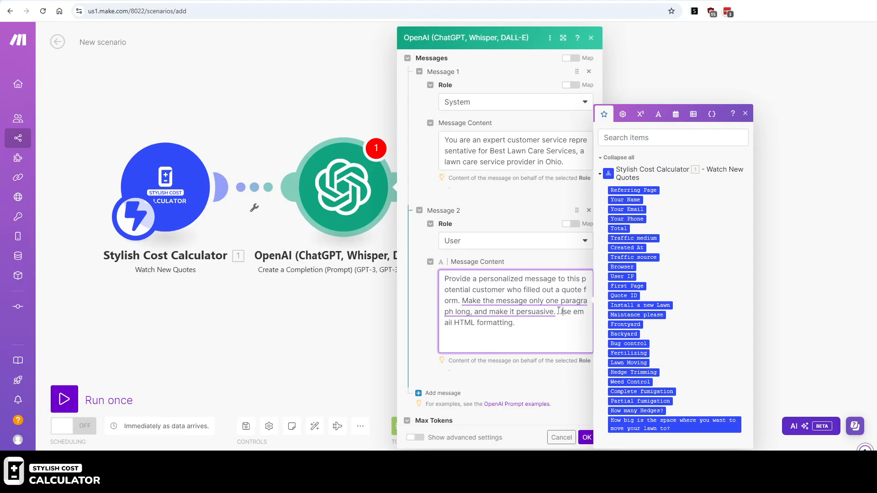
- Insert "Make it easy to read with styling." before the email HTML formatting sentence in the User message
text(Make it easy to )
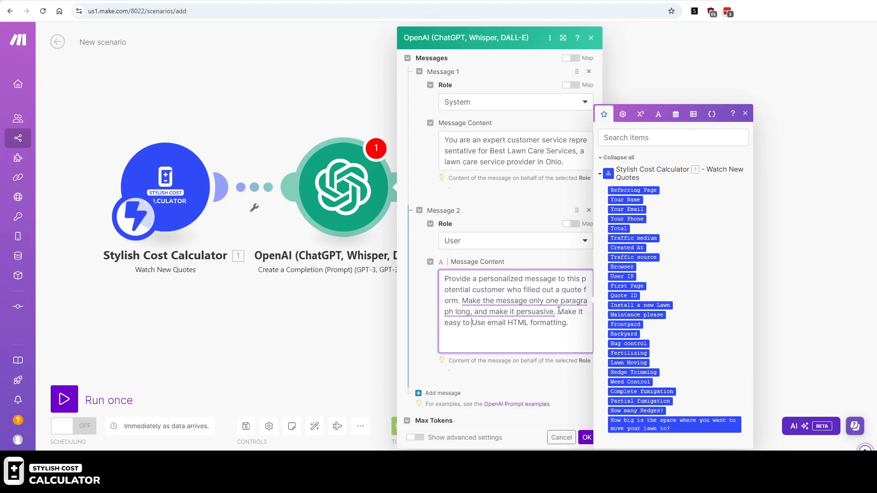
text(ready)
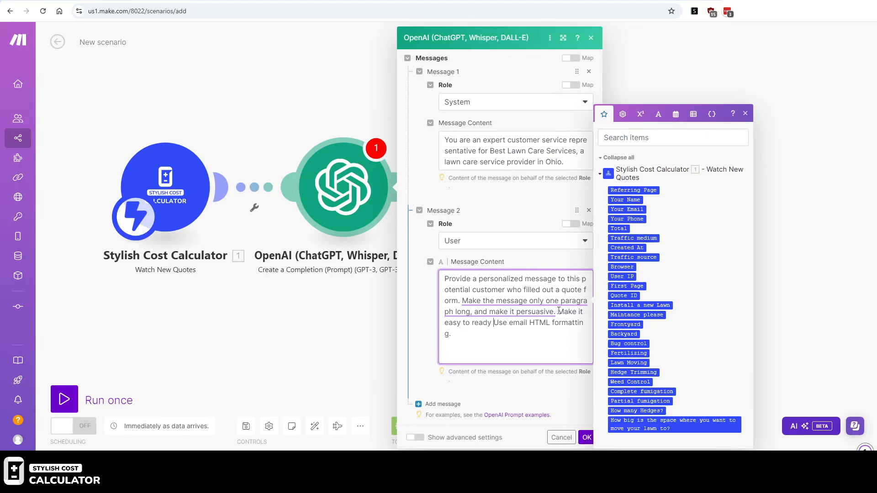
key(BackSpace)
key(BackSpace)
text(with styling.)
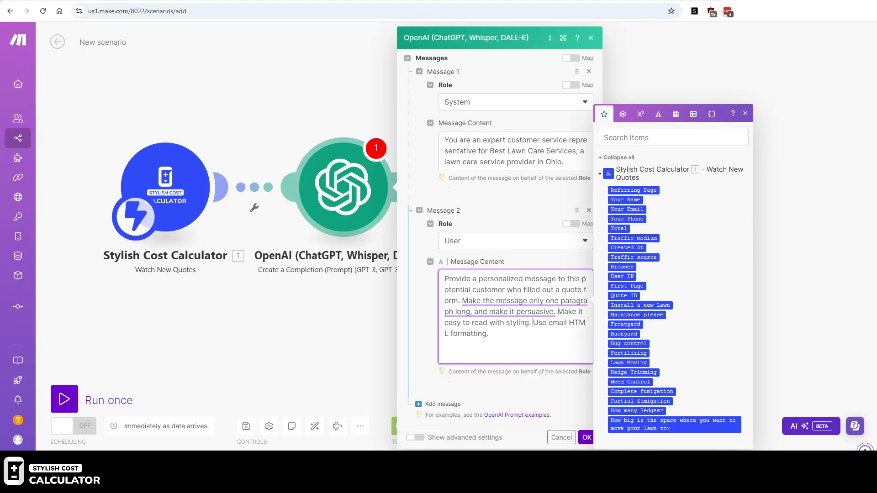
- Below the instructions, add a "User Quote Data:" heading and a "Name:" line mapped to the Your Name field
key(Return)
text(User Q)
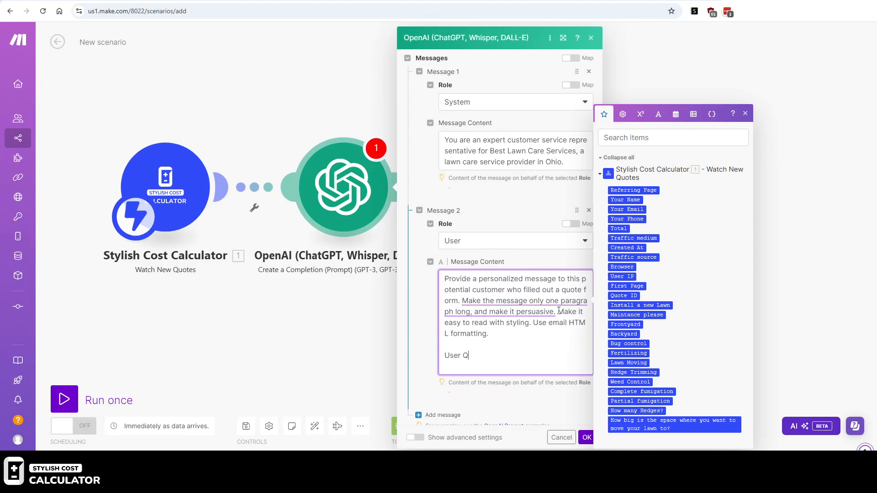
text(uote Data:)
key(Return)
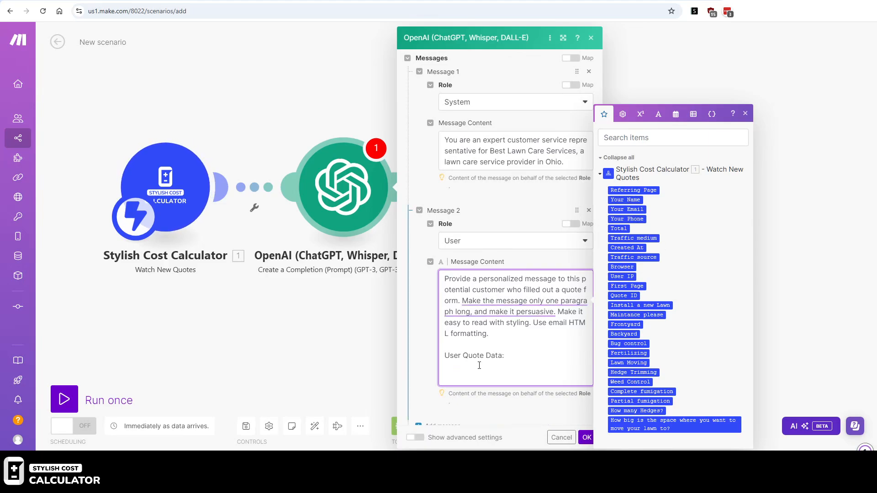
text(Name:)
click(625, 200)
key(Return)
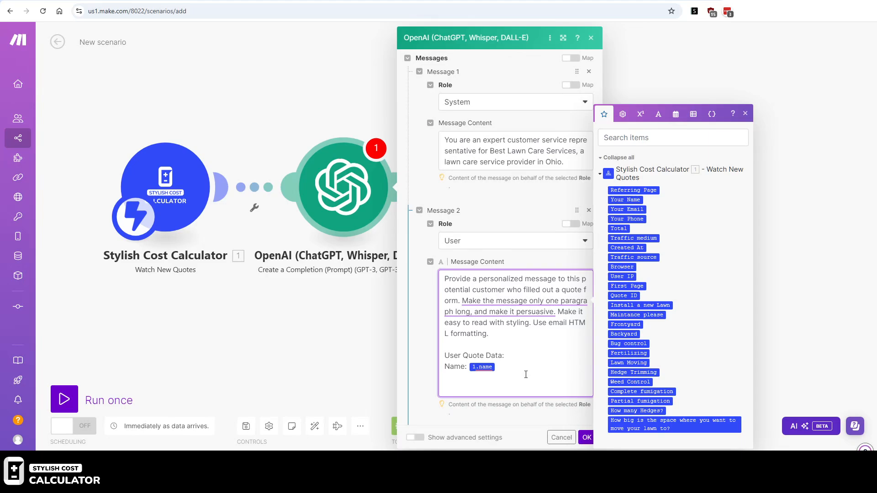
- Add a "Total Estimate price:" line mapped to the Total field of the calculator quote
text(Total Cal)
key(BackSpace)
text(Estia)
key(BackSpace)
text(mate price:)
click(618, 228)
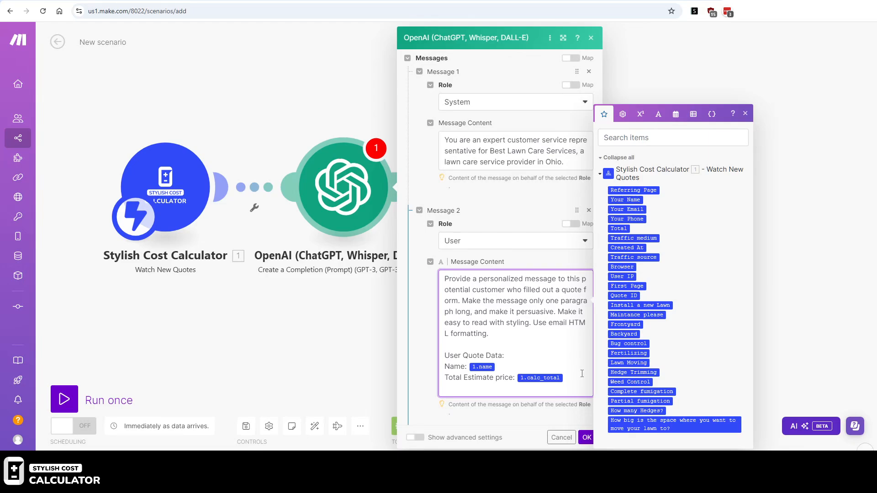
- Add a "Services Requested:" heading below the total price, separated by a blank line
key(Return)
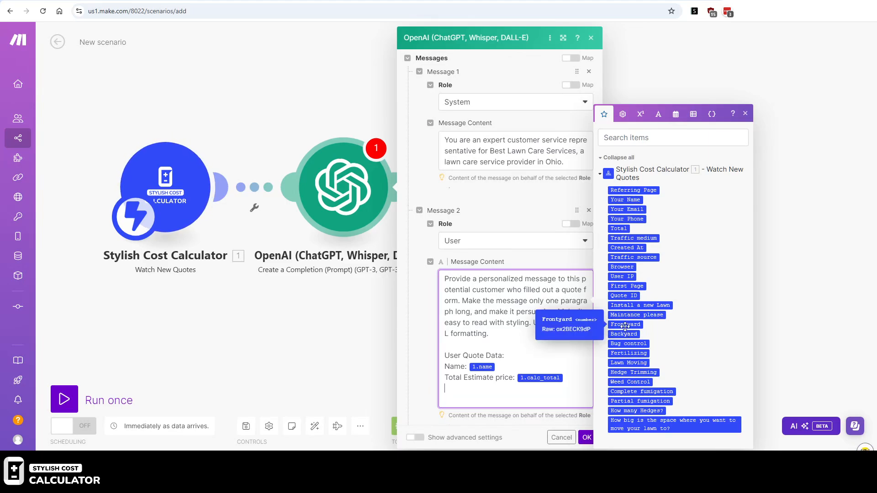
key(Return)
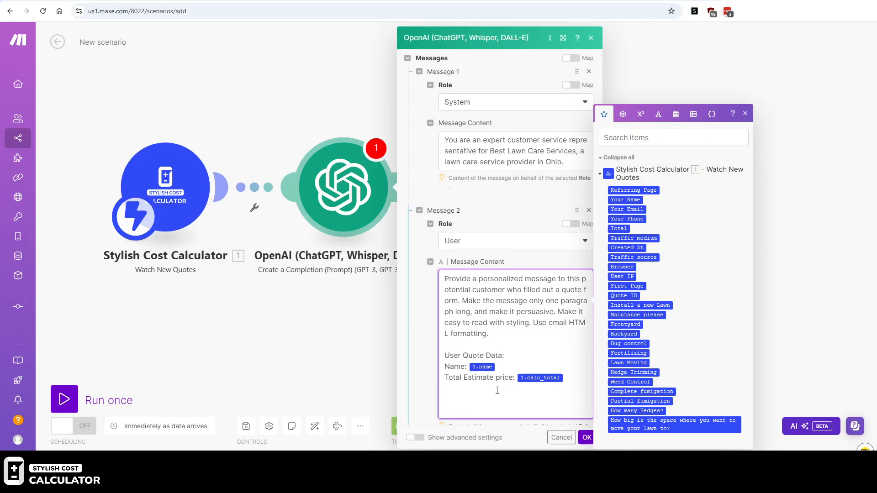
text(Serivces)
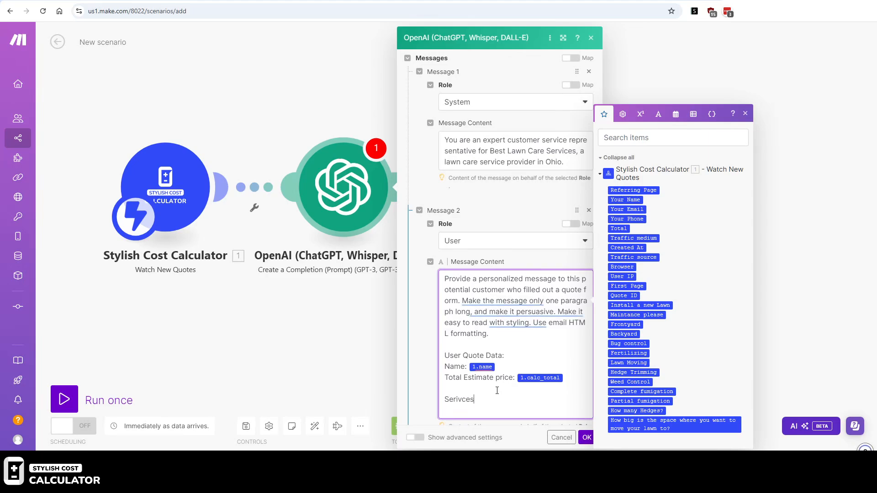
key(BackSpace)
key(BackSpace)
key(BackSpace)
key(BackSpace)
key(BackSpace)
text(vices Requested:)
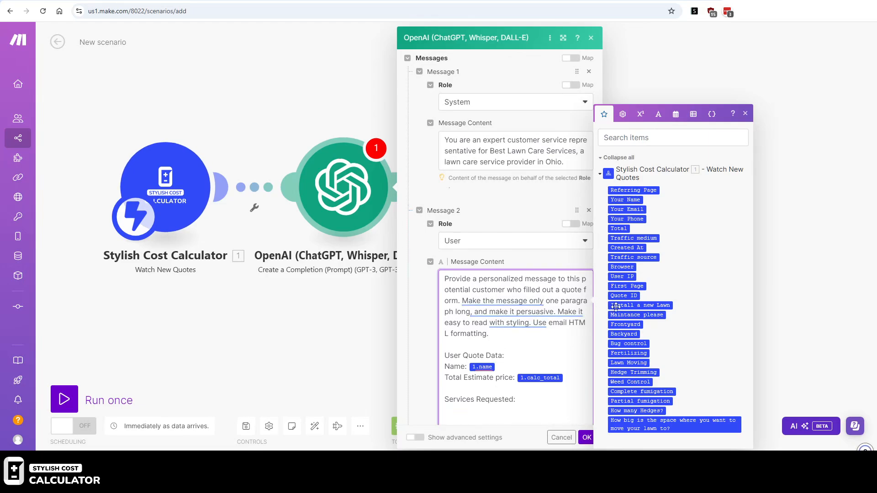
- Insert the Install a new Lawn, Maintance please, Frontyard and Backyard fields on separate lines under Services Requested
click(630, 305)
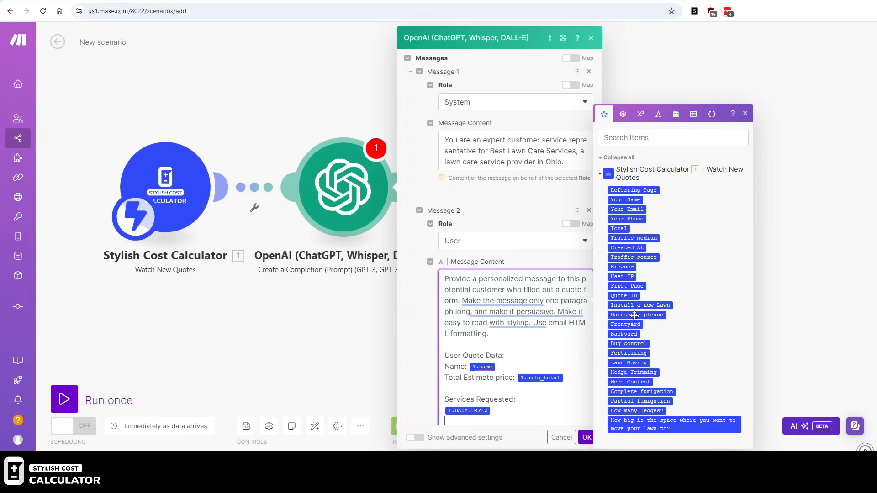
click(635, 315)
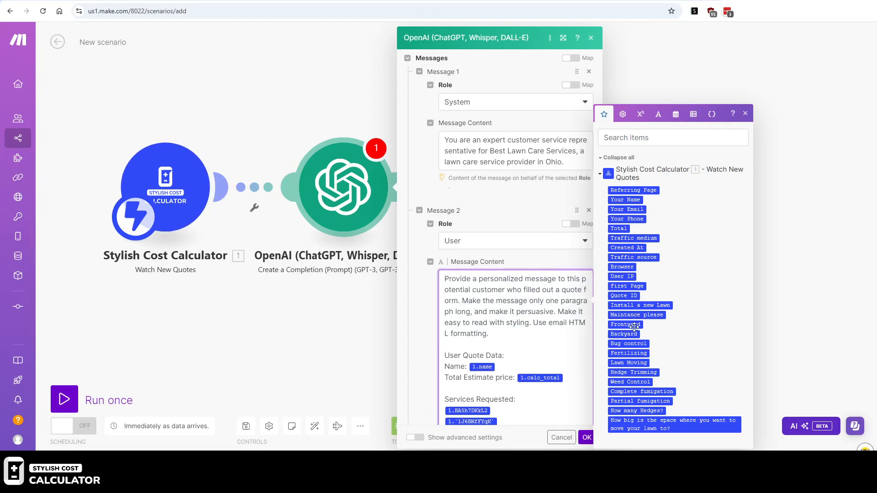
click(633, 332)
scroll(524, 392, down, 2)
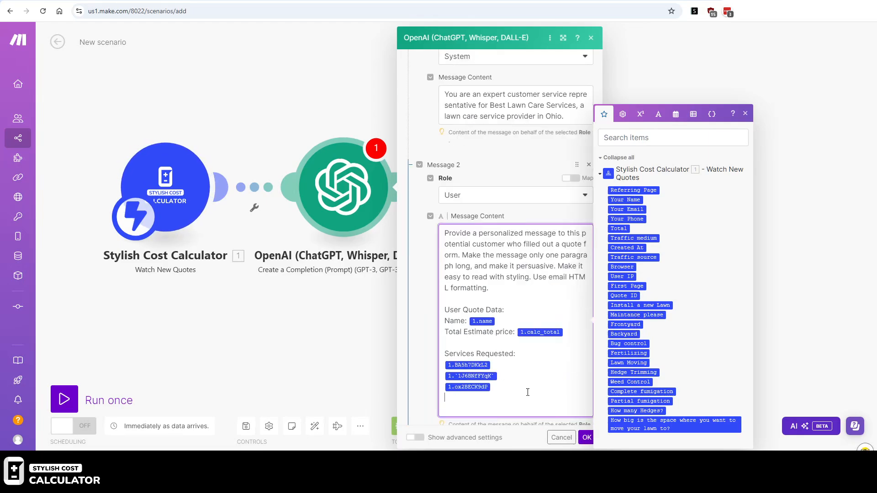
click(506, 359)
click(625, 333)
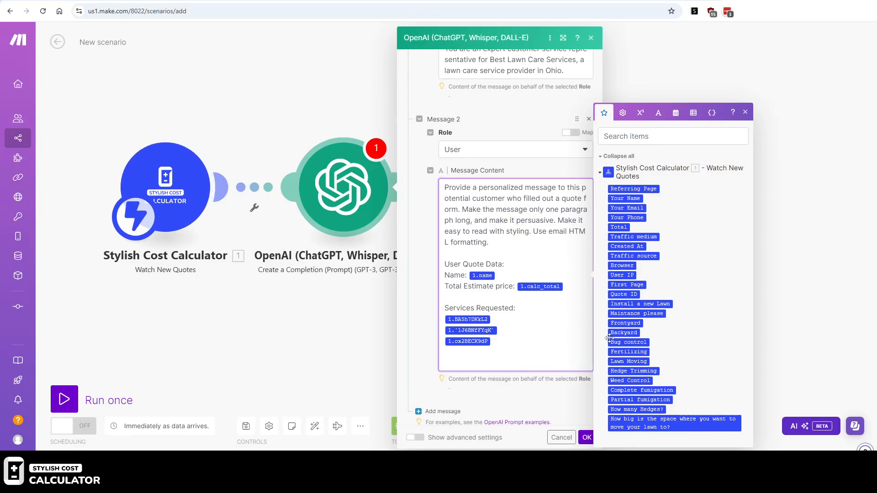
- Label the first three mapped service lines "Maintenance:", "Frontyard:" and "Backyard:" in that order
click(526, 310)
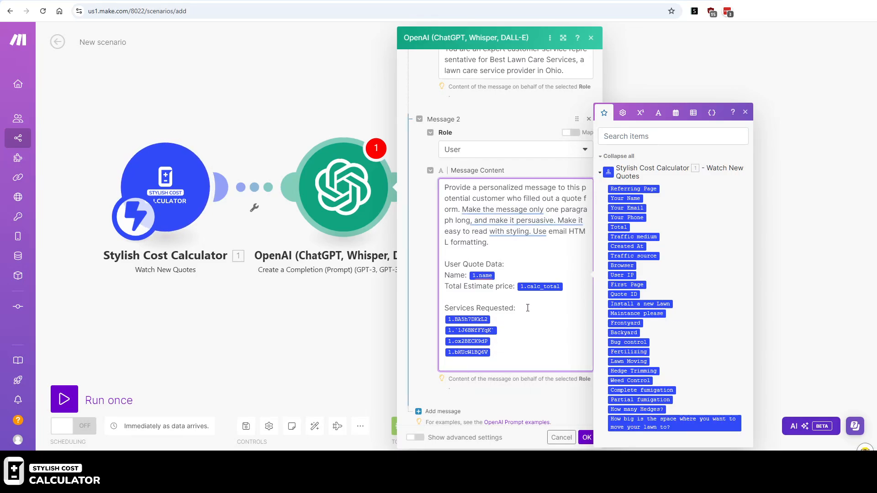
text(Main)
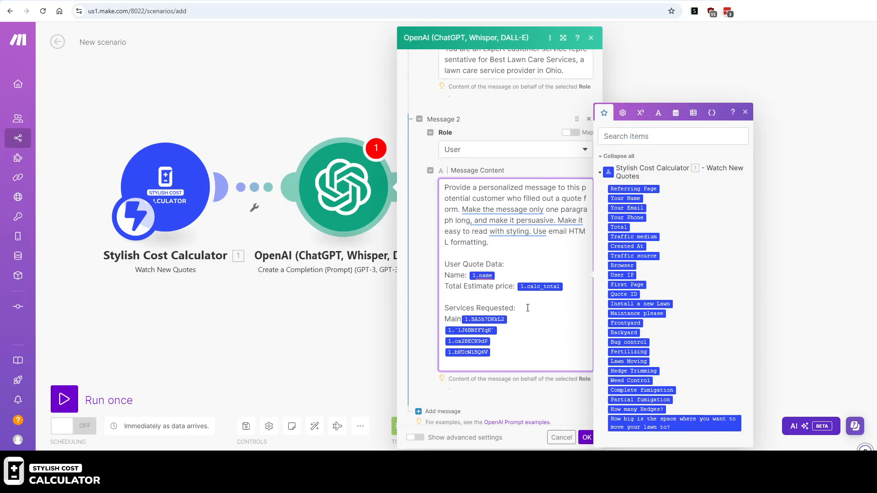
text(tenance)
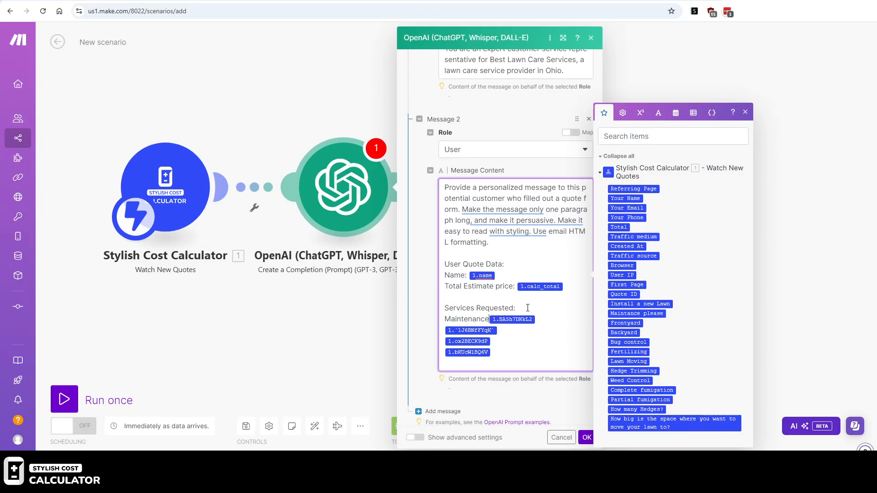
key(BackSpace)
text(: )
text(Frontyard: )
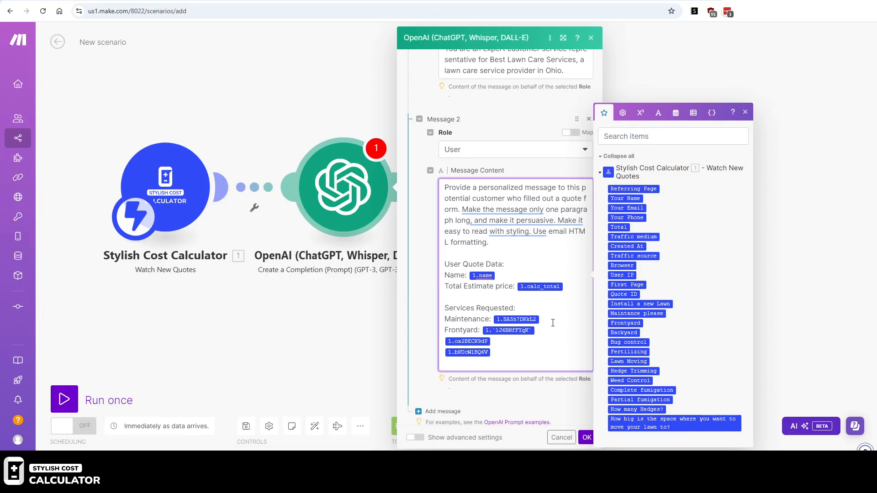
text(Backyard:)
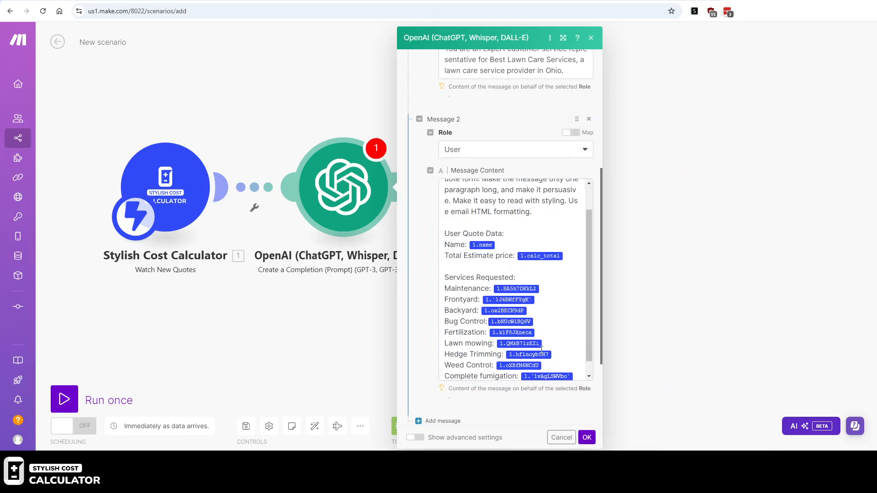
- Start a new service line with "Partial" below the Complete fumigation line in the User message
scroll(485, 285, down, 1)
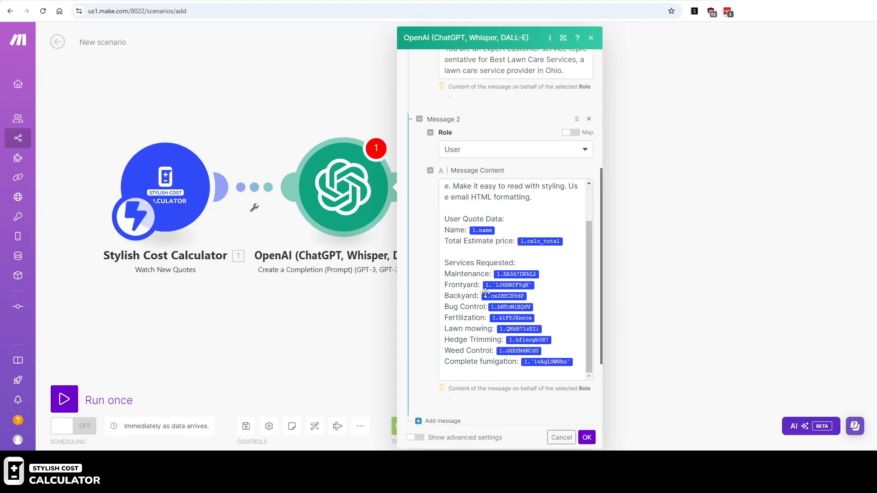
double_click(582, 359)
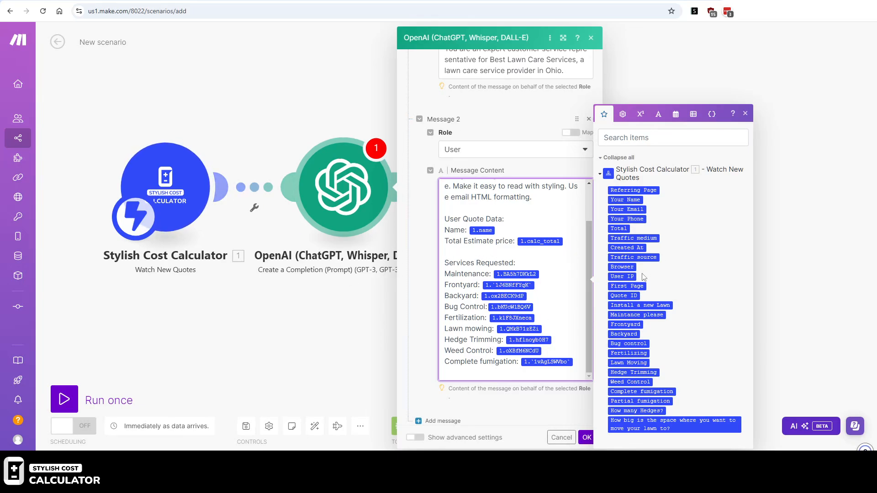
click(510, 376)
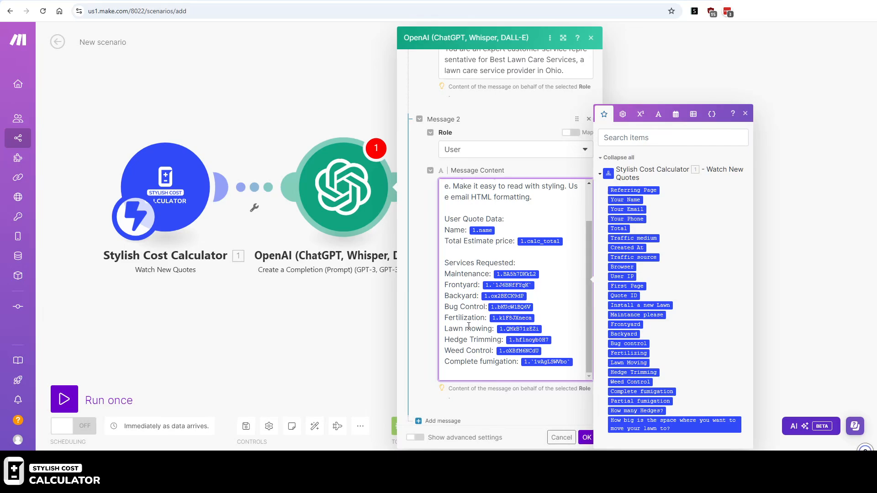
text(al)
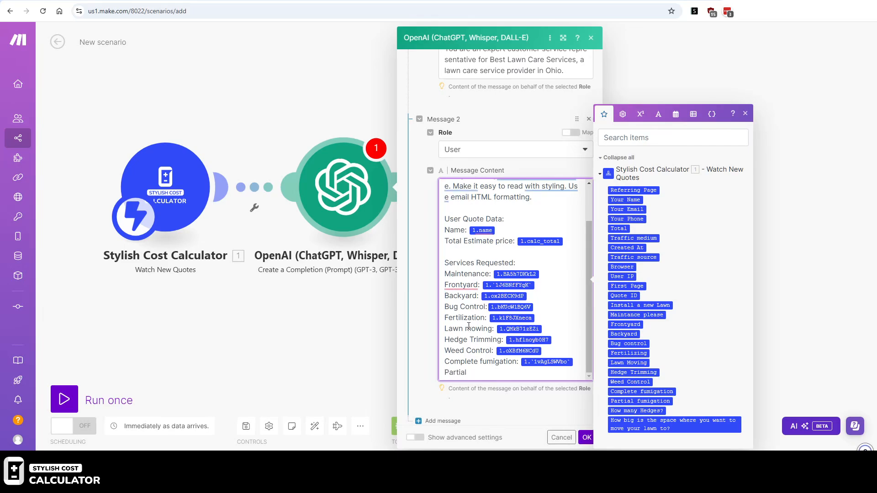
- Correct the spelling of the yard labels to "Front yard" and "Back yard" using the suggested corrections
right_click(461, 284)
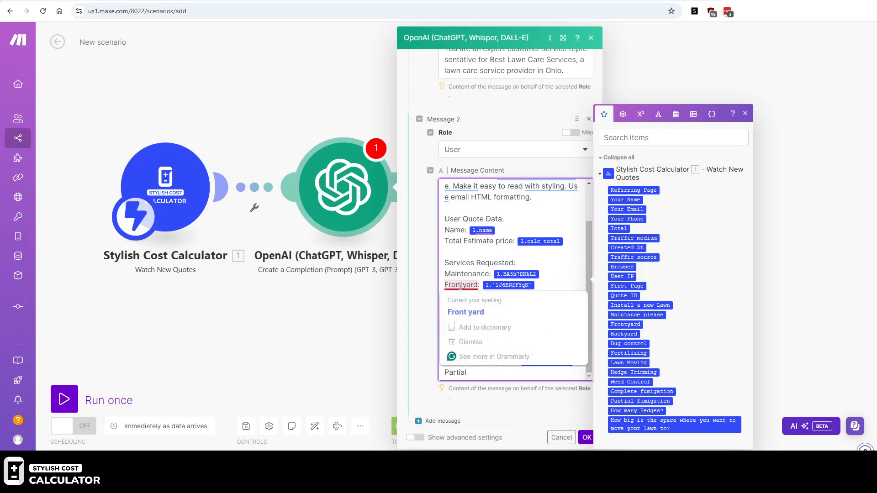
click(462, 309)
click(462, 296)
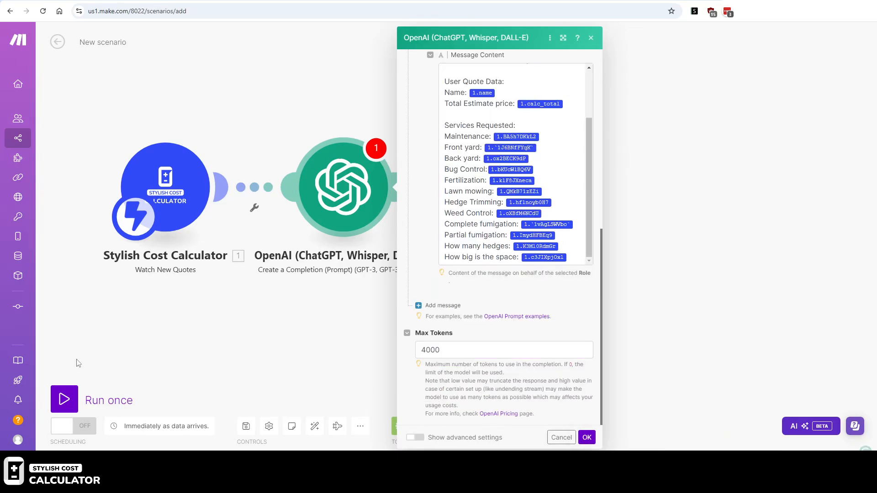
- Save the OpenAI module's settings and add an Email module after it for sending an email
click(587, 438)
click(441, 183)
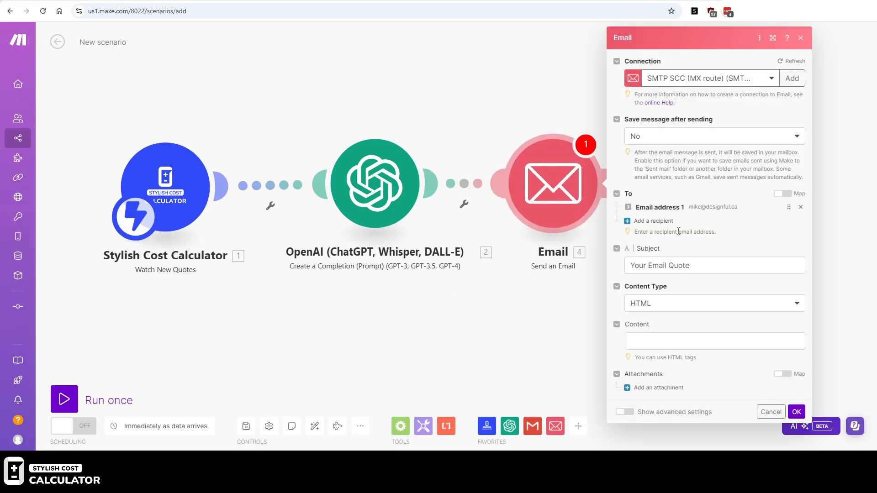
- Set the email subject to "Your Email Quote:" plus the mapped Your Name, and map the OpenAI Result into the content below a blank line
click(699, 265)
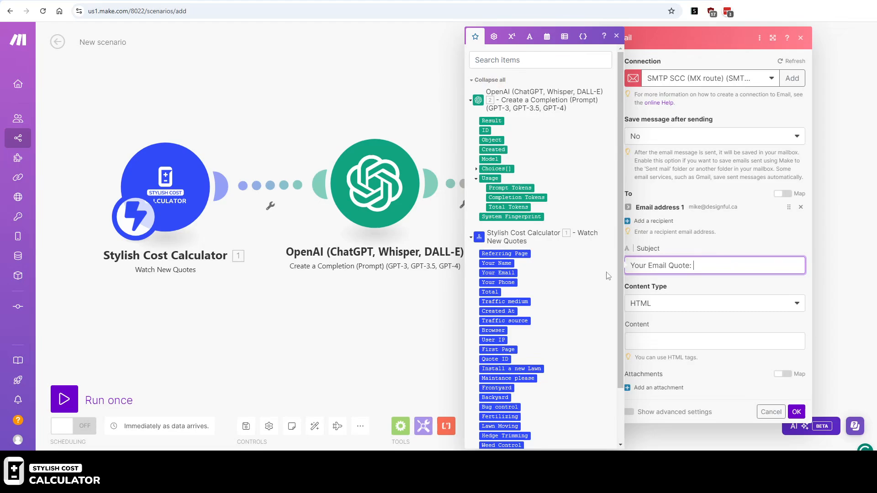
click(498, 264)
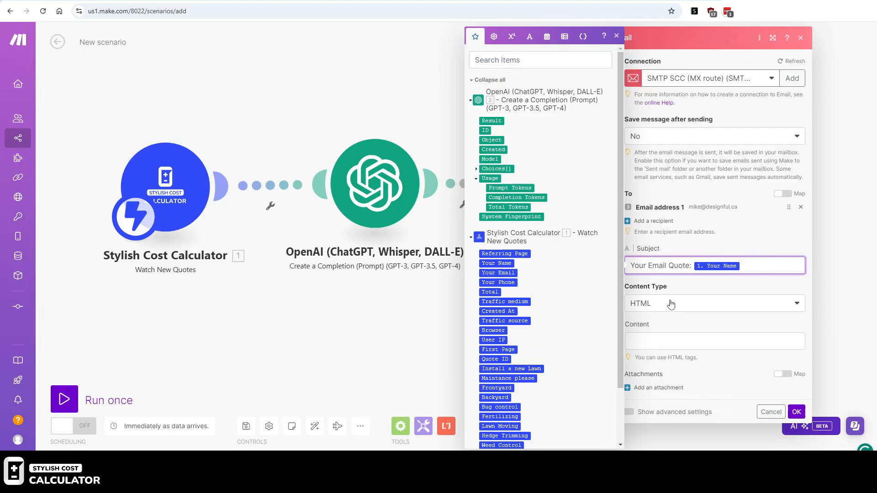
click(664, 338)
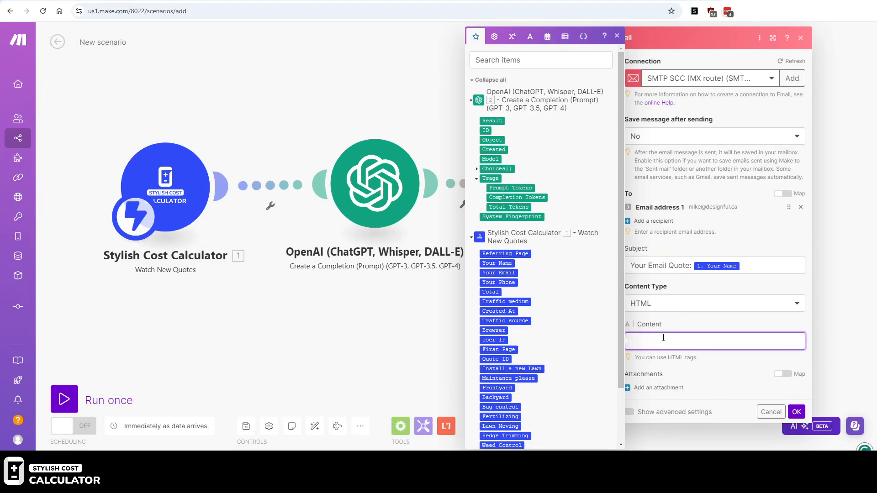
click(496, 121)
key(Return)
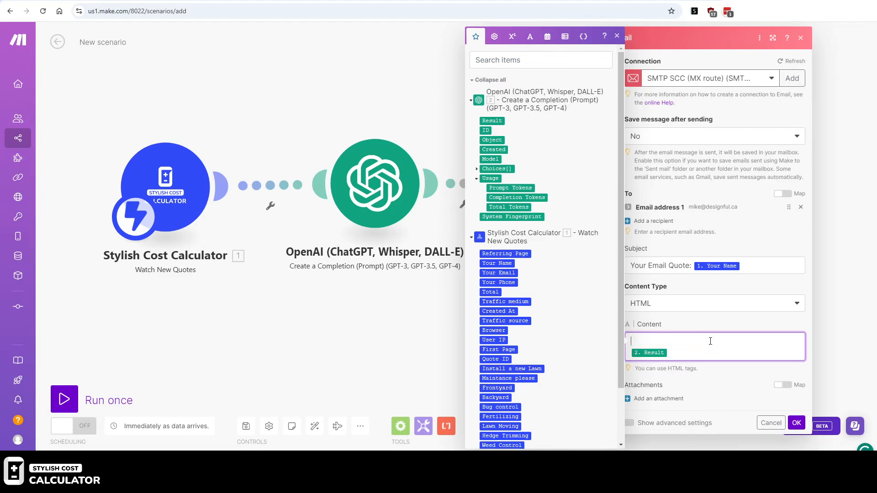
text(Hi)
key(BackSpace)
key(BackSpace)
- Confirm the Email module's settings and save the scenario
scroll(731, 361, down, 1)
click(792, 414)
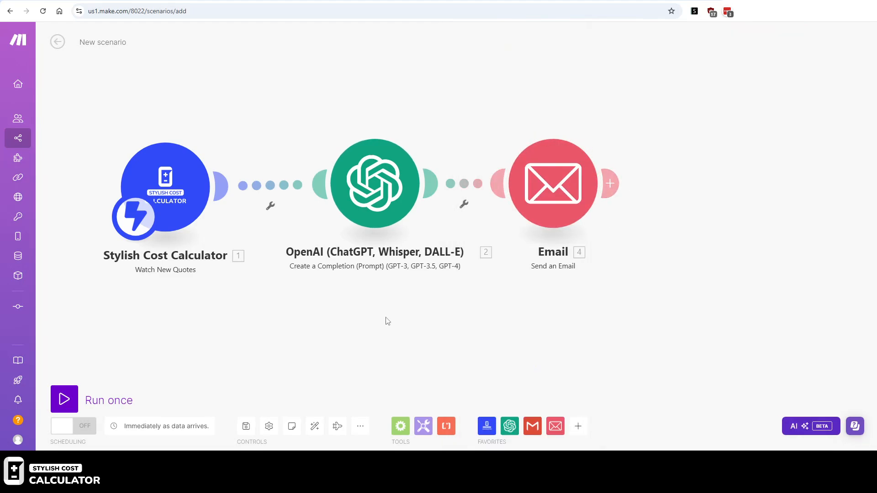
click(246, 427)
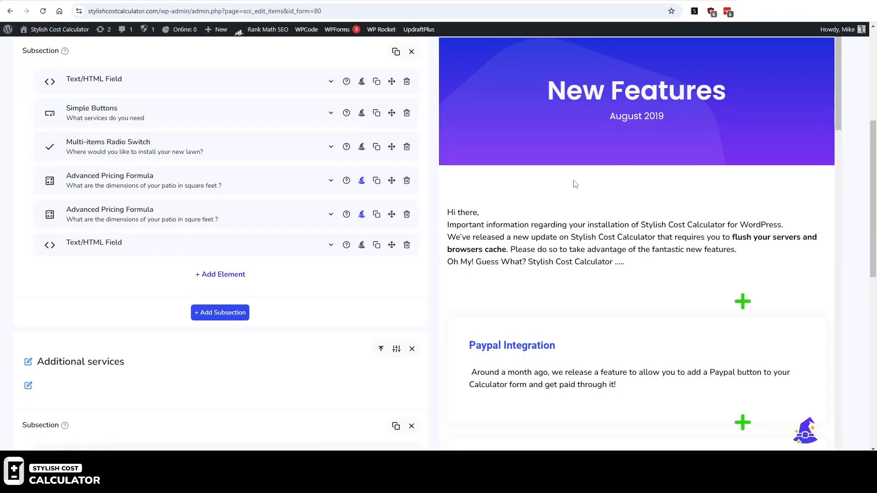
scroll(654, 207, up, 3)
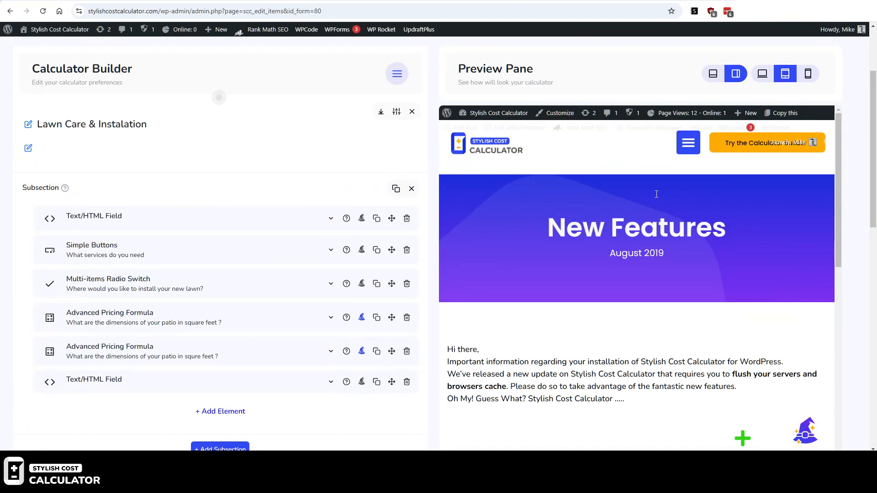
scroll(859, 206, up, 3)
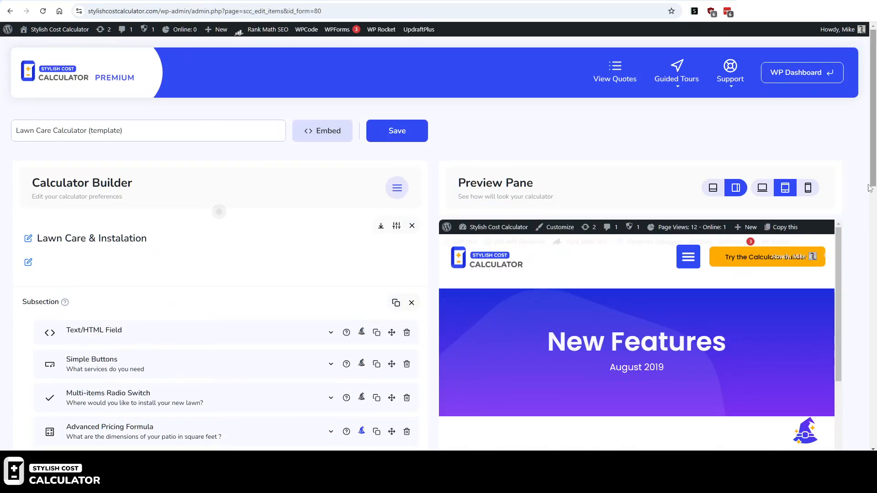
scroll(856, 206, down, 4)
scroll(855, 207, down, 2)
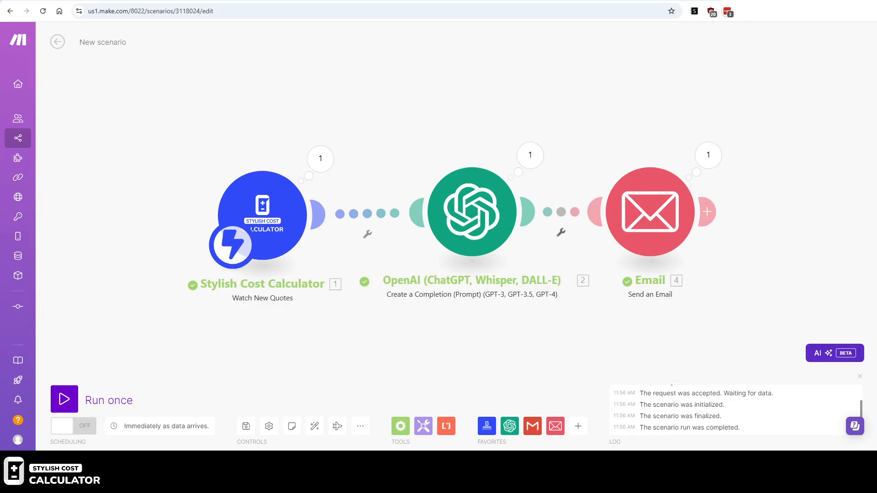
- Inspect the OpenAI module's run output and highlight the html marker at the start of the Result
click(530, 156)
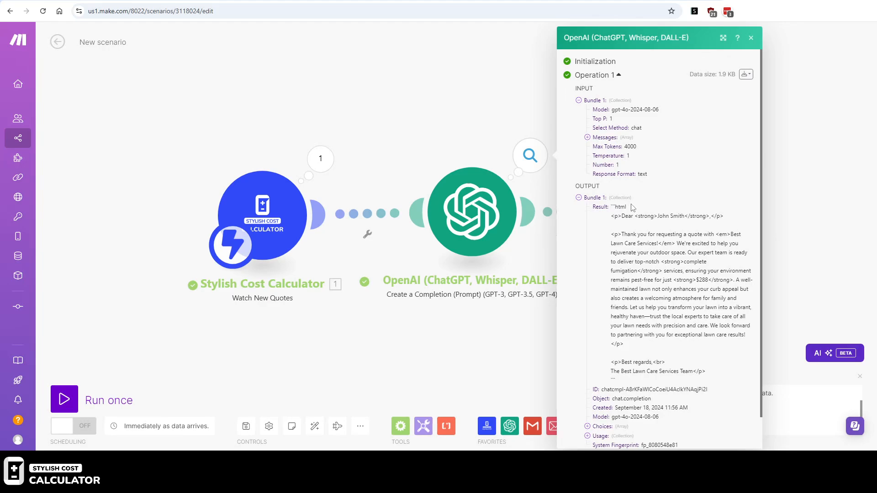
double_click(616, 206)
scroll(674, 242, down, 1)
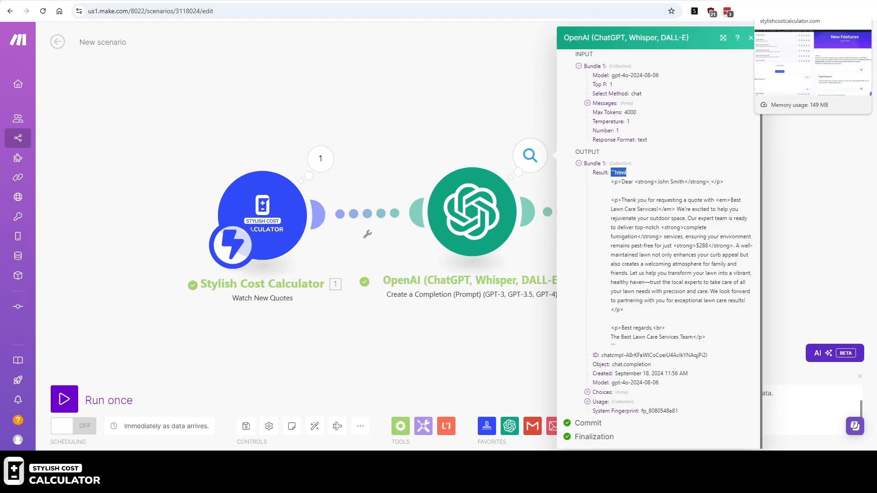
- Switch to the Stylish Cost Calculator editor and bring the Lawn Care form back in the Preview Pane
click(782, 1)
right_click(779, 133)
click(765, 141)
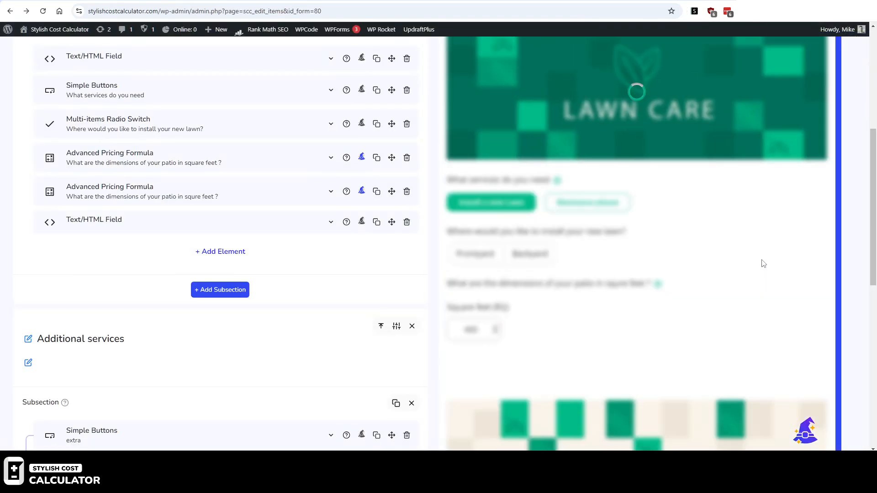
- In the previewed calculator, set the patio size to 399 square feet and choose Frontyard for the new lawn
scroll(765, 274, down, 3)
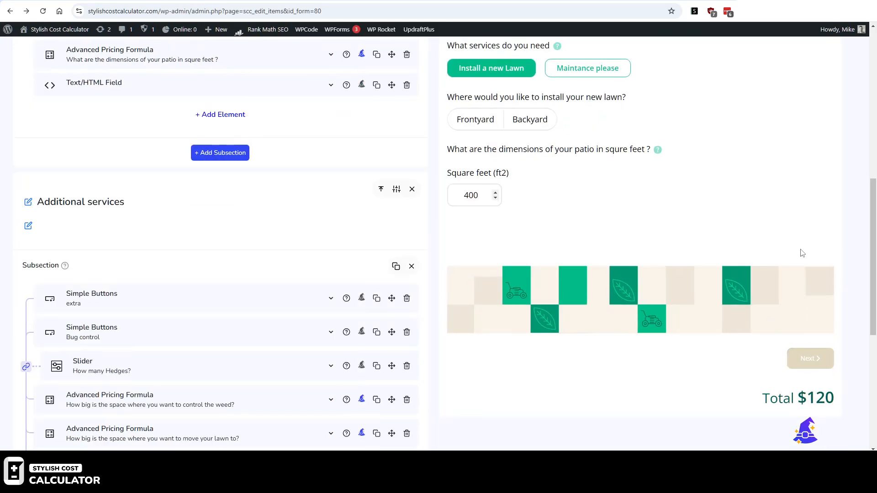
scroll(803, 253, down, 1)
click(495, 152)
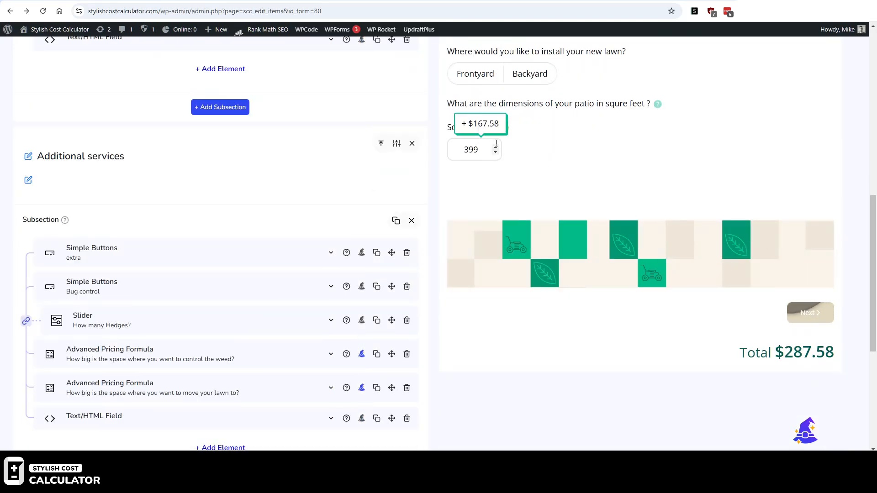
scroll(519, 274, up, 4)
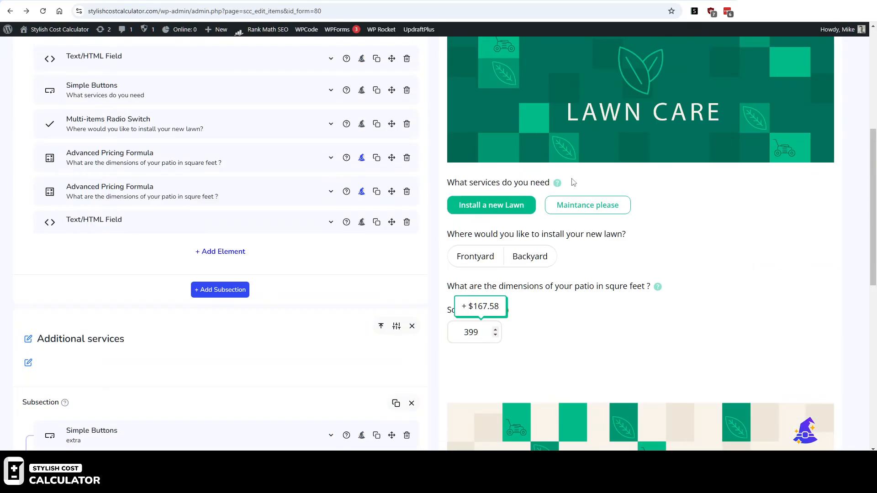
click(519, 261)
click(485, 258)
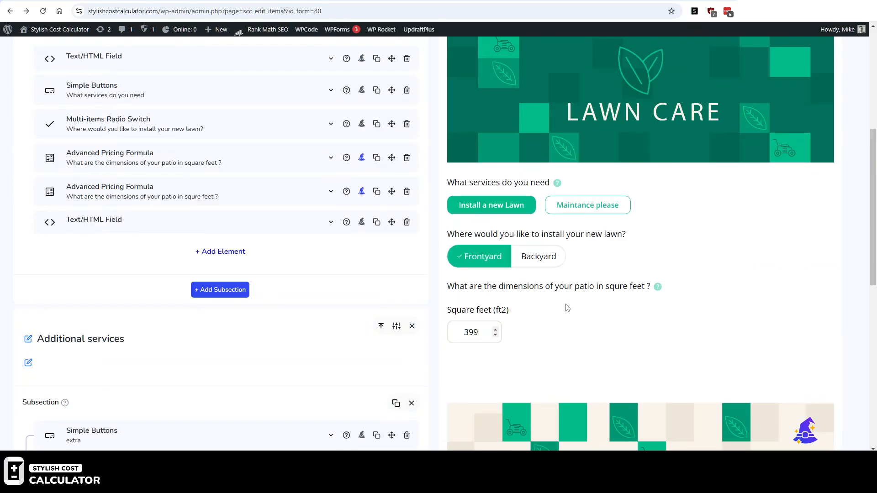
scroll(688, 276, down, 3)
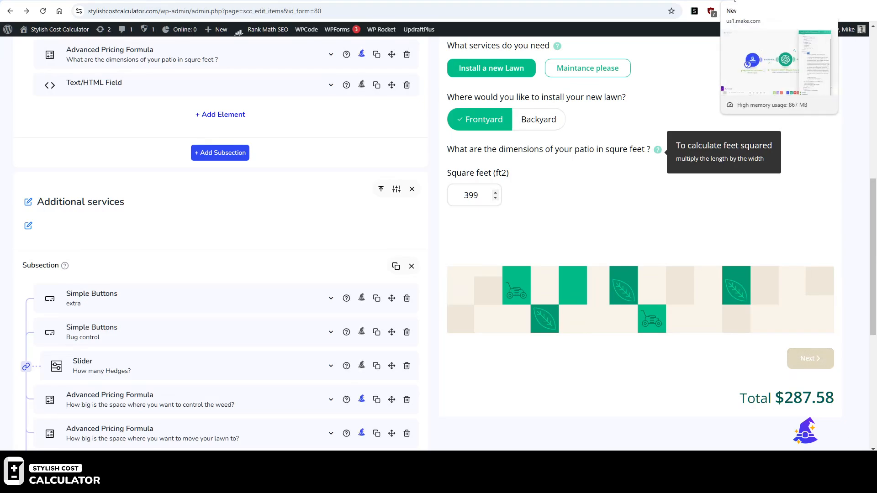
- Return to the calculator preview, advance to Additional services, and select Fertilizing and Lawn Moving
click(734, 1)
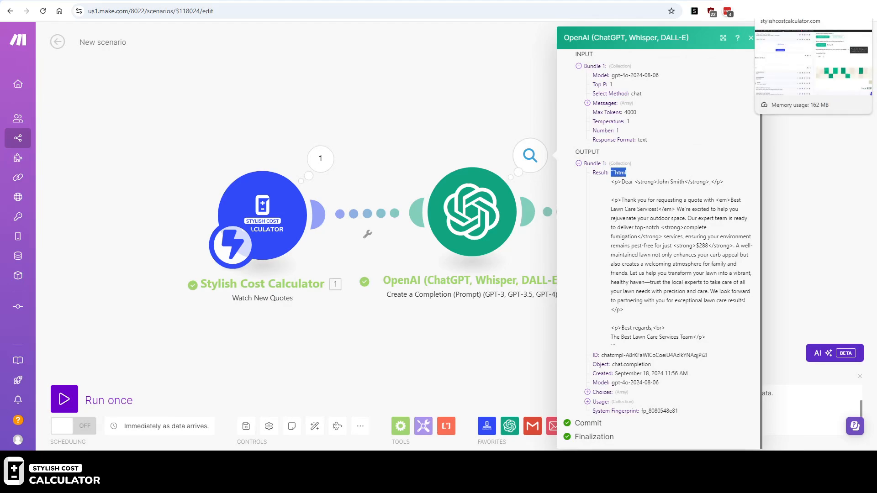
click(786, 1)
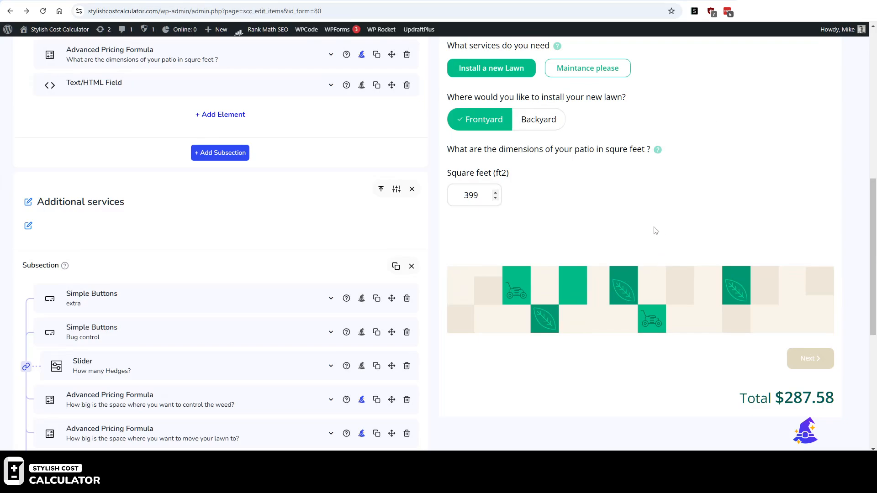
click(811, 359)
scroll(588, 249, up, 4)
click(549, 84)
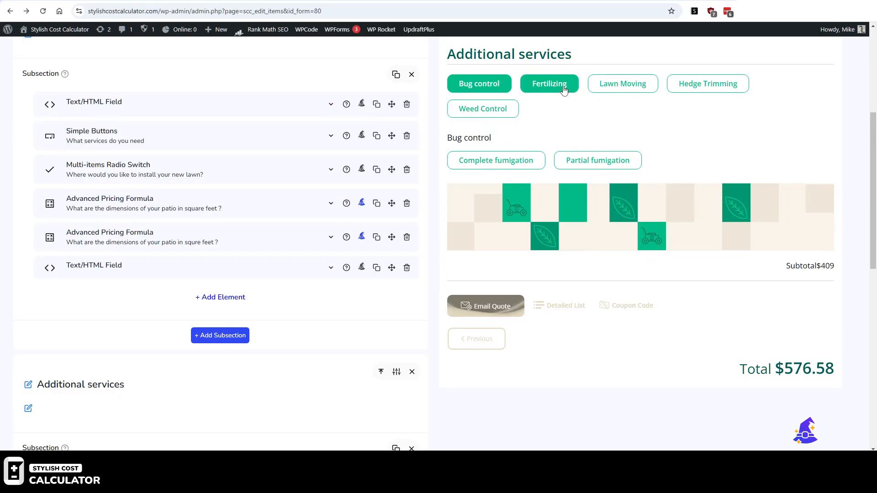
click(623, 83)
scroll(590, 223, up, 1)
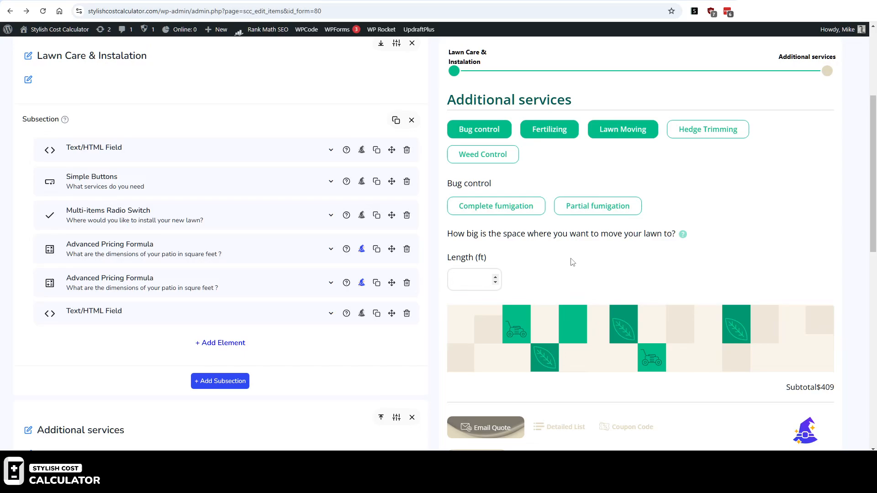
- Show the element types that can be added to the first subsection and look over options such as Comment Box
click(232, 344)
scroll(231, 356, down, 3)
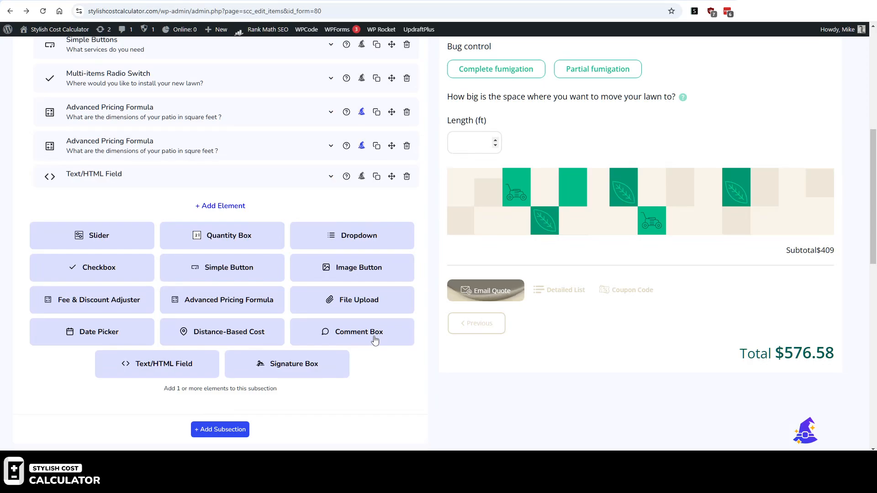
scroll(375, 341, up, 2)
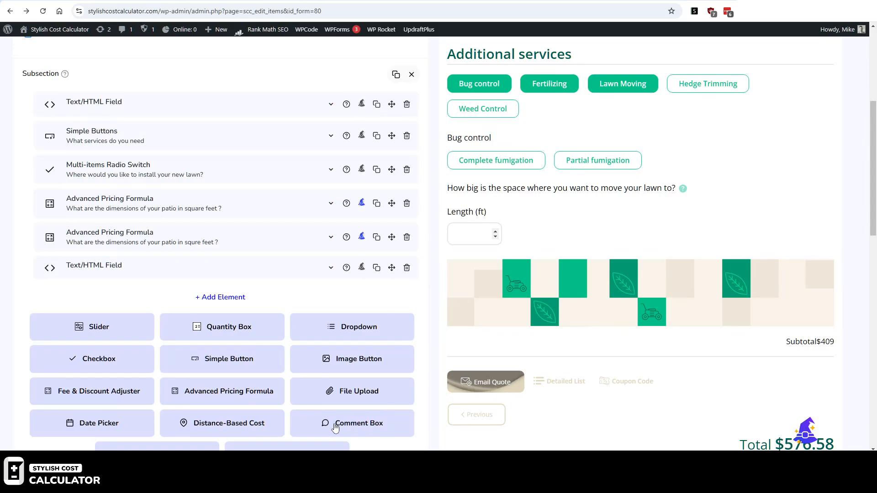
- Review the Additional services options in the calculator preview alongside the builder's elements
scroll(631, 280, up, 3)
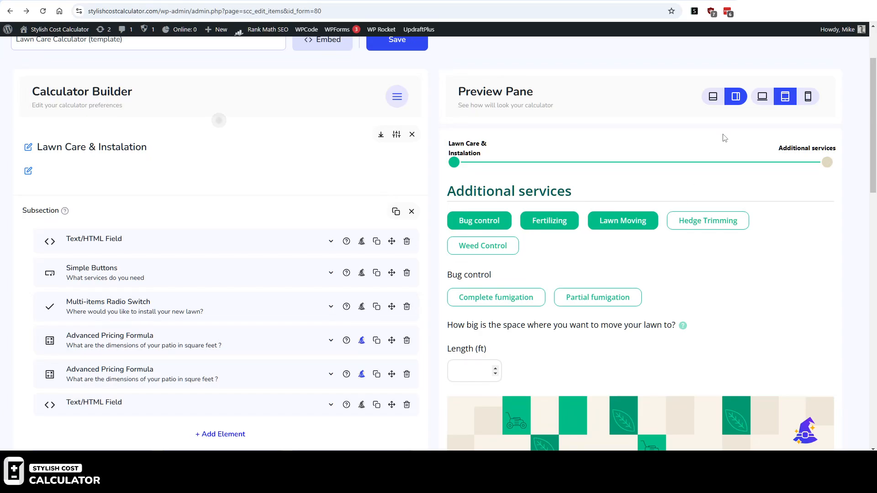
scroll(733, 233, down, 4)
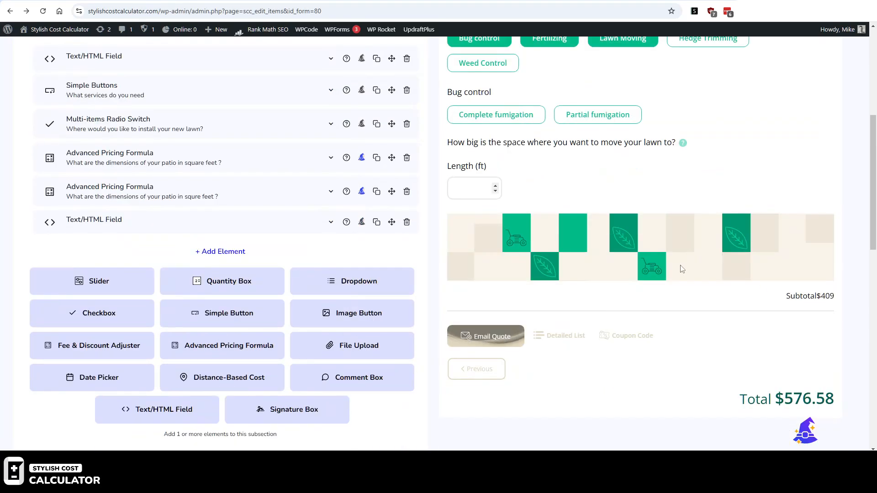
scroll(681, 267, down, 3)
scroll(680, 267, up, 5)
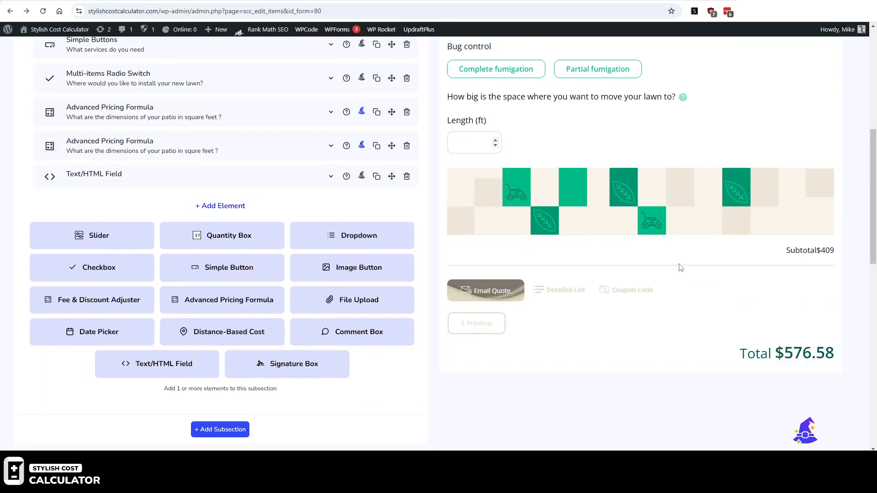
scroll(678, 256, up, 2)
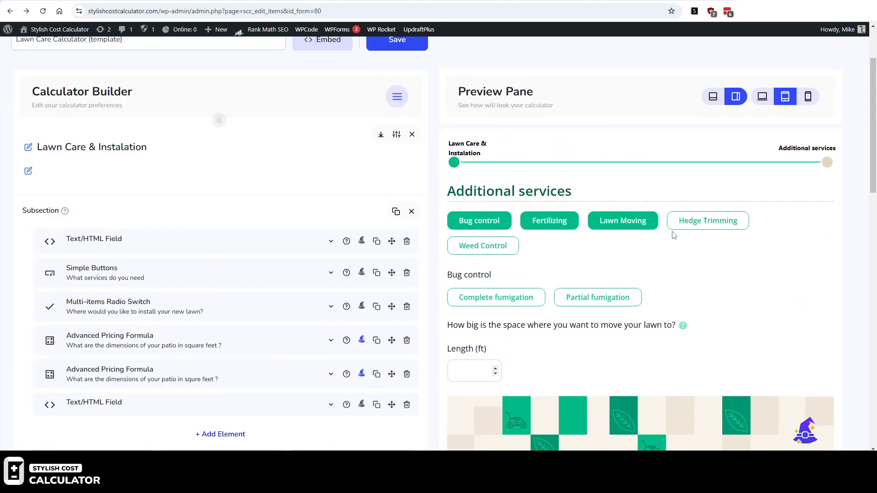
scroll(673, 235, down, 4)
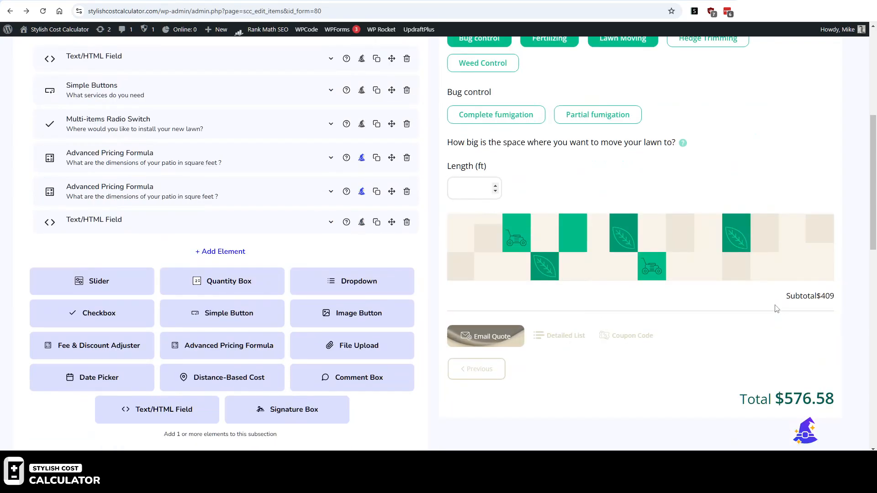
scroll(772, 306, up, 4)
scroll(761, 304, down, 3)
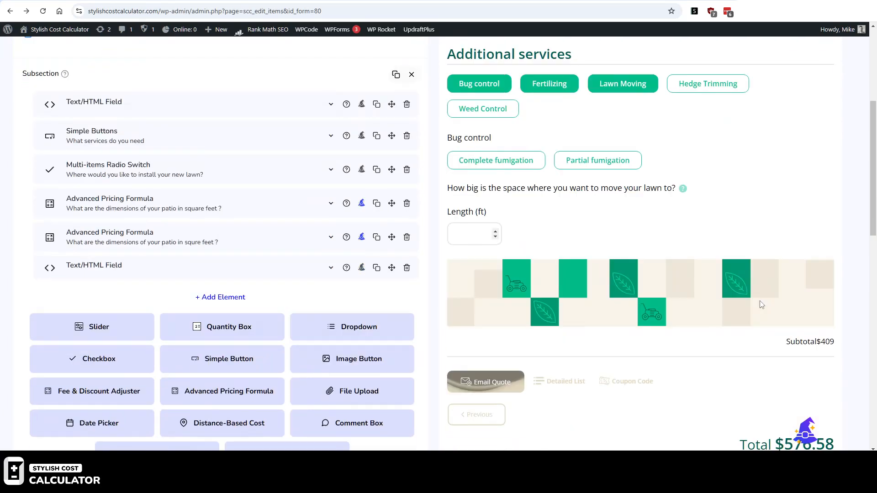
scroll(758, 297, down, 1)
scroll(758, 297, up, 4)
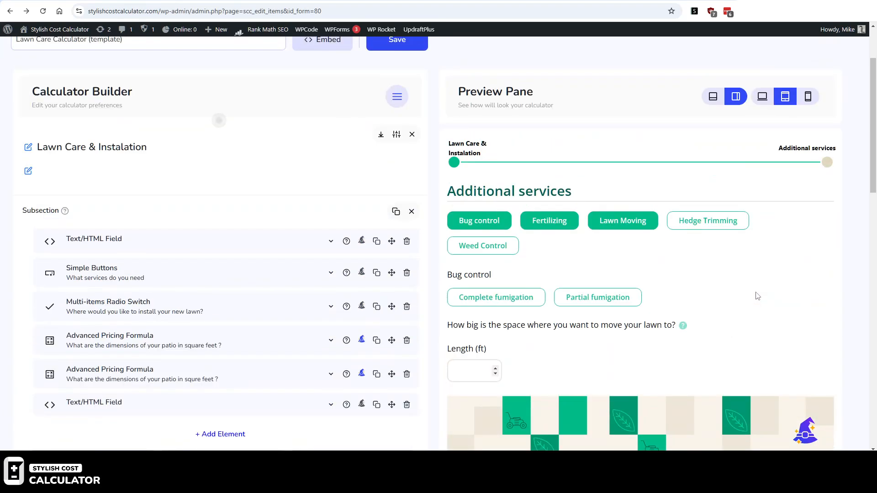
scroll(757, 296, down, 5)
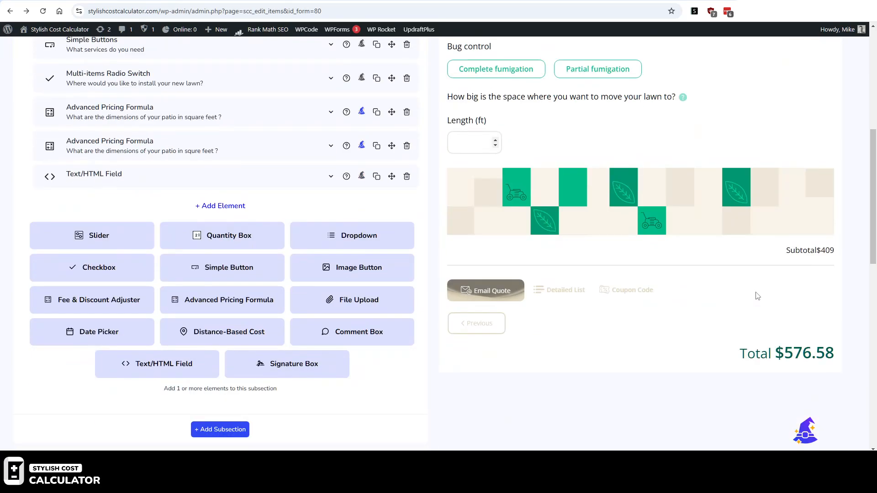
scroll(757, 296, up, 2)
scroll(756, 296, up, 4)
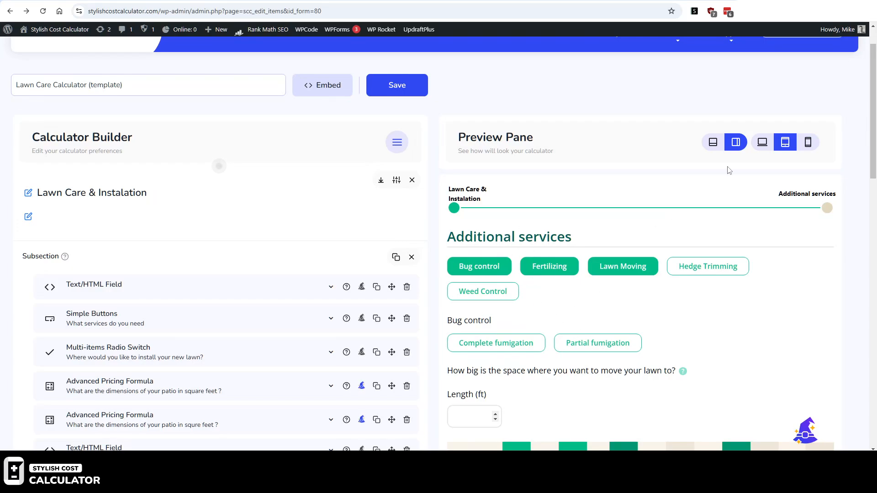
- Run the SCC AI Wizard's Calc Form Optimizer and highlight the current title "Lawn Care & Instalation" in its suggestions table
scroll(765, 233, down, 4)
click(809, 431)
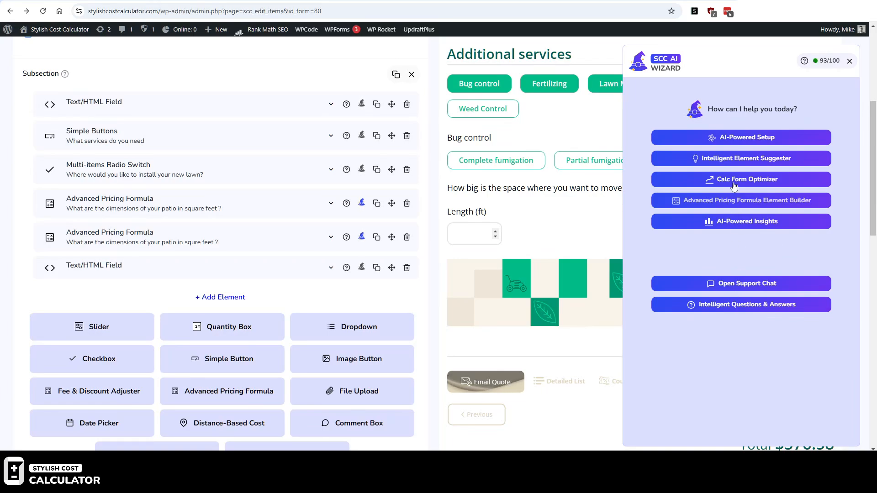
click(771, 180)
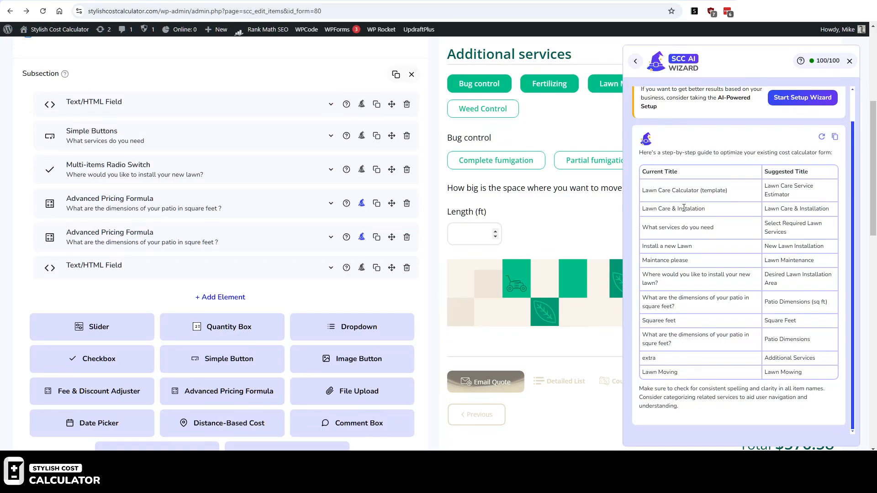
mouse_move(712, 210)
mouse_down()
mouse_move(660, 209)
mouse_move(645, 185)
mouse_move(703, 209)
mouse_up()
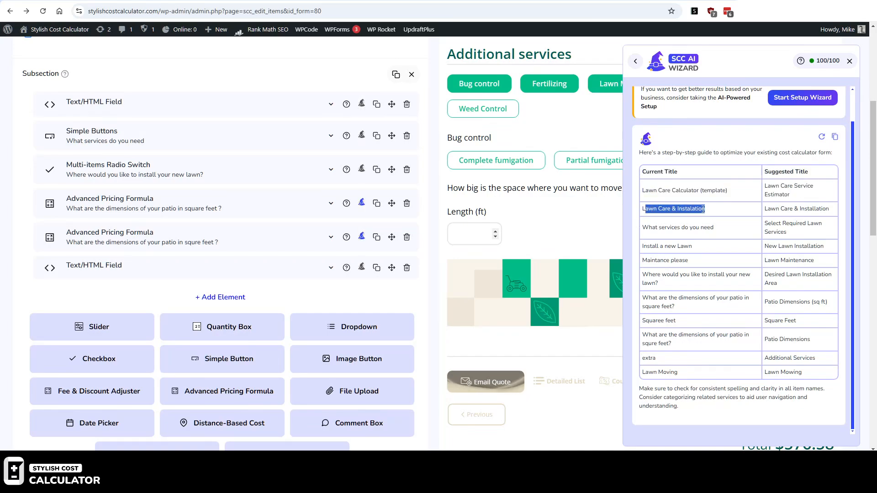
- Highlight the current title "What services do you need" and its suggested title "Select Required Lawn Services" in the Calc Form Optimizer table
click(718, 247)
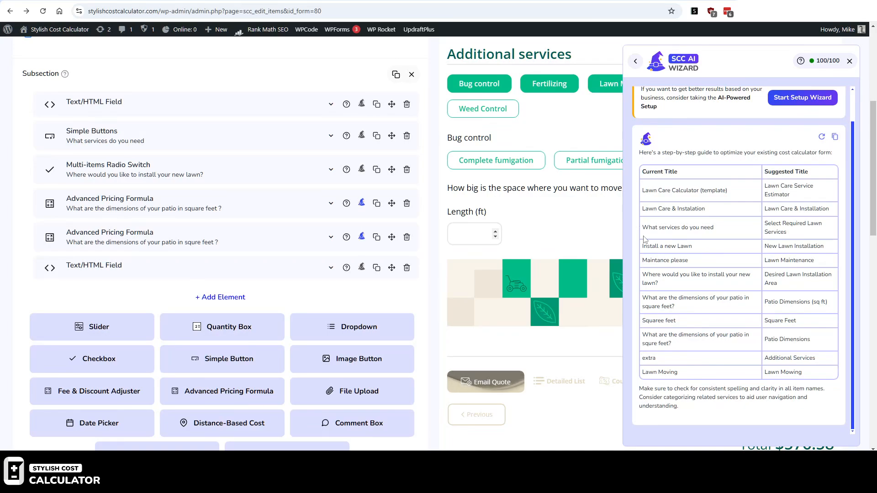
drag(662, 227, 716, 231)
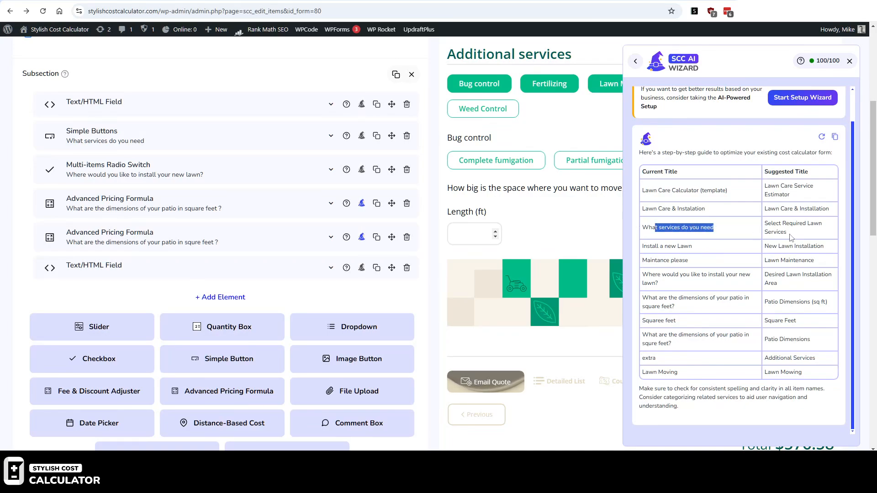
drag(791, 238, 759, 224)
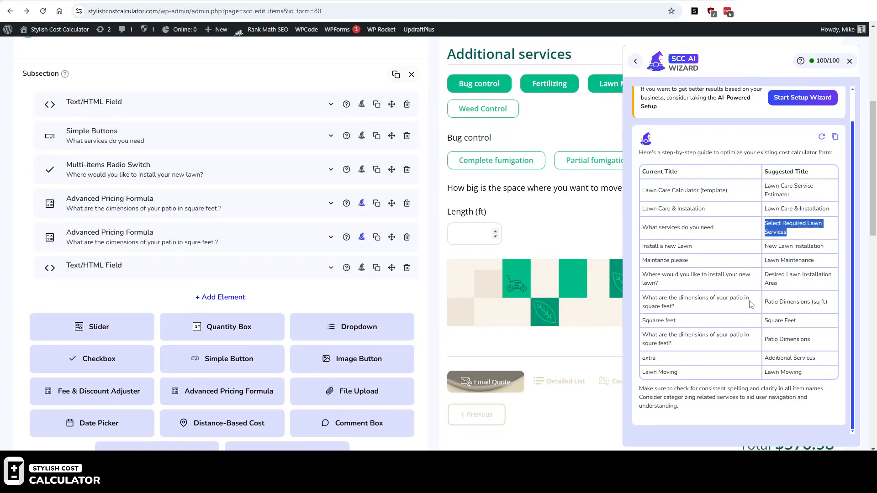
scroll(751, 304, down, 3)
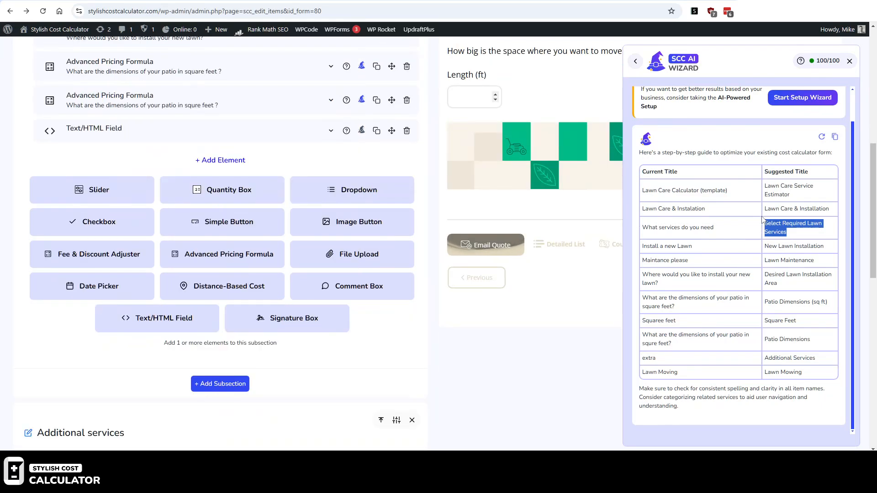
scroll(720, 222, up, 1)
scroll(721, 222, up, 5)
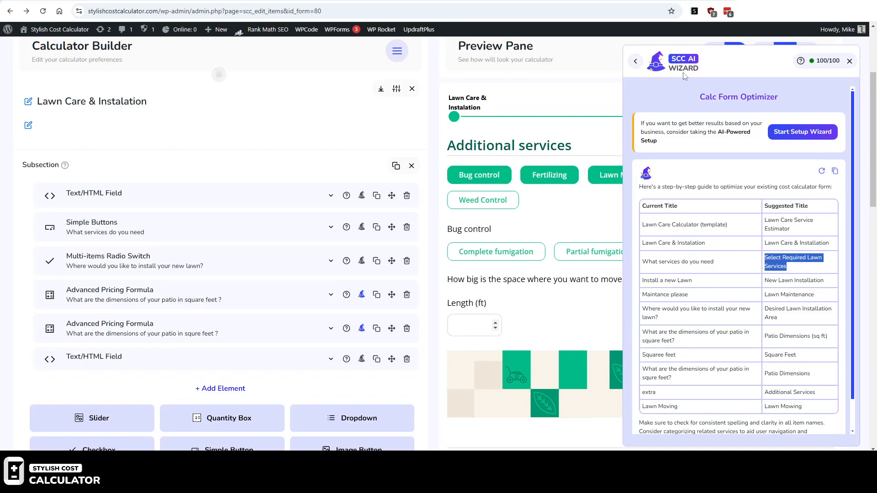
- Return to the SCC AI Wizard's main options, start AI-Powered Setup, choose Product in step 1, and close the setup
click(635, 60)
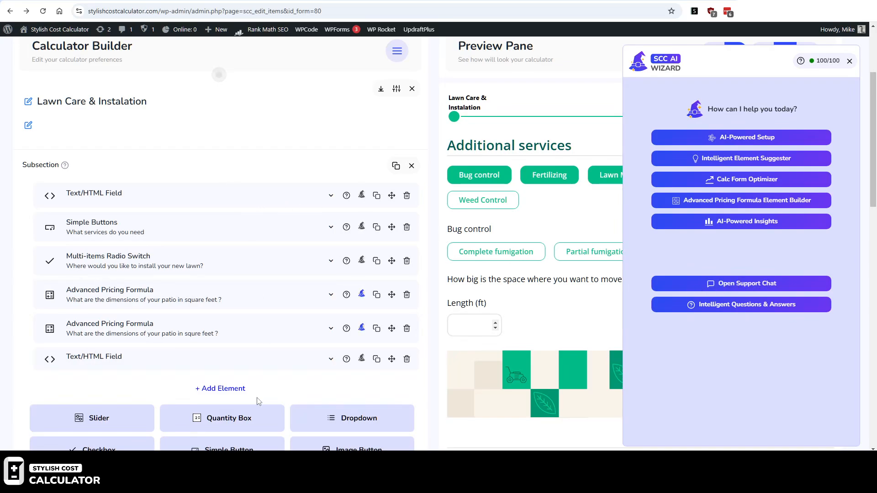
scroll(237, 388, down, 1)
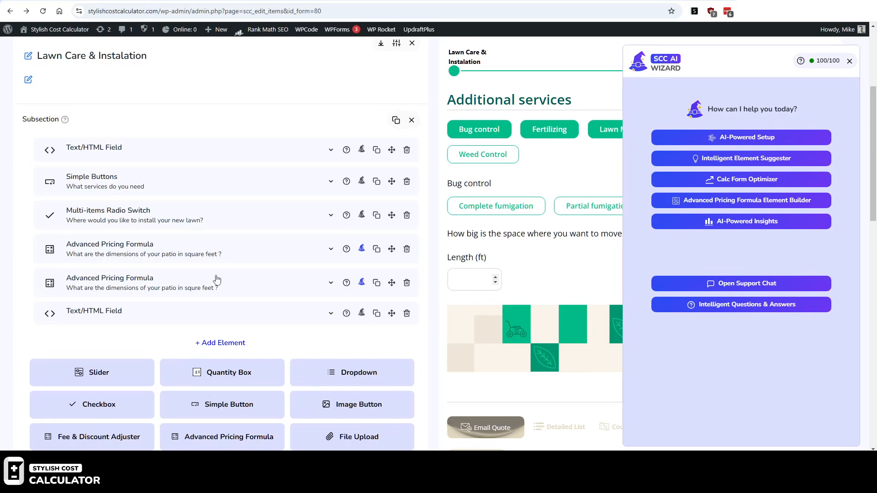
click(758, 137)
click(753, 130)
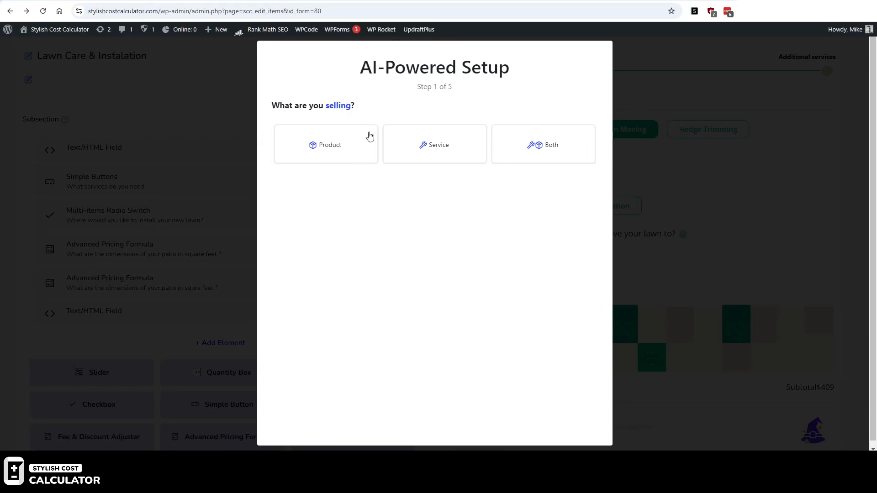
click(347, 159)
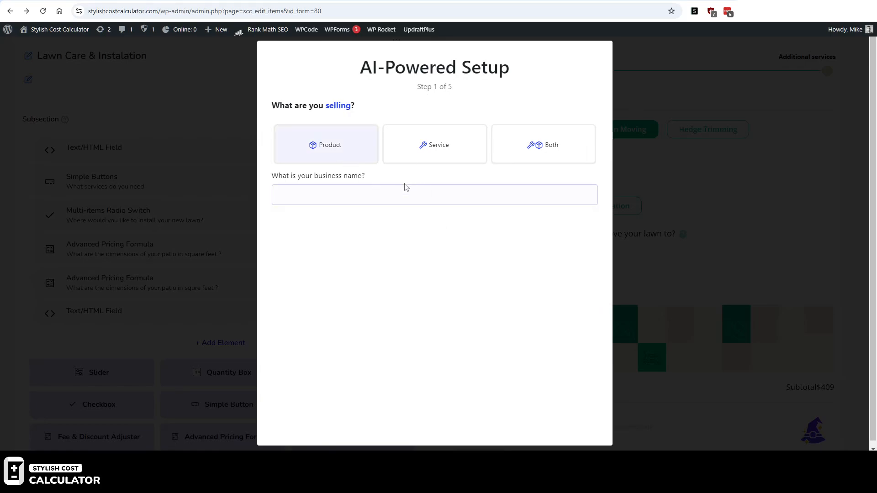
drag(421, 86, 474, 85)
click(474, 86)
click(646, 135)
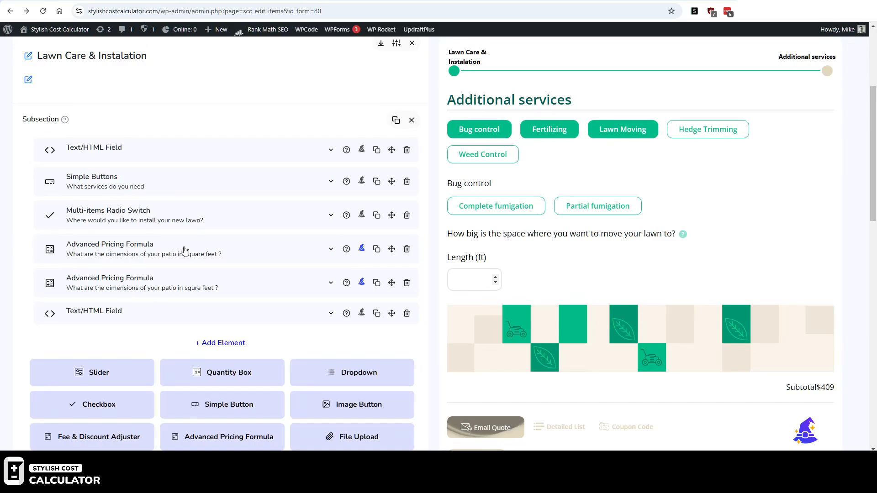
scroll(247, 302, up, 1)
scroll(412, 297, up, 3)
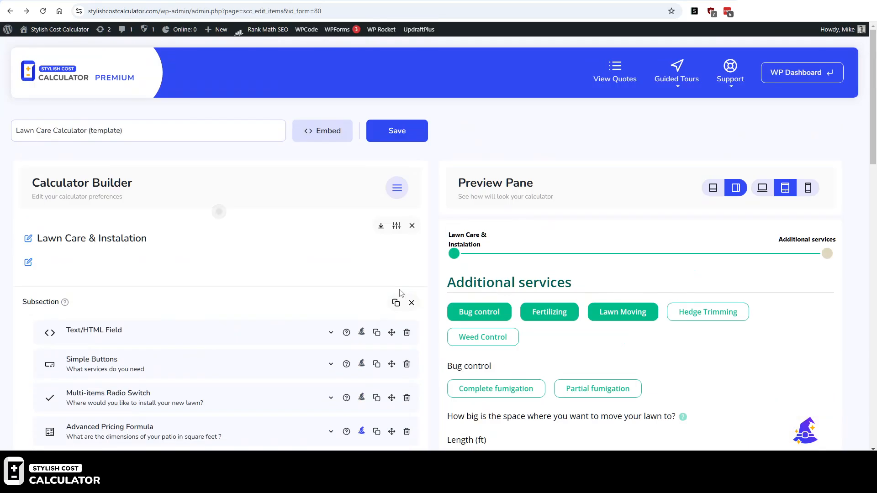
scroll(412, 296, down, 3)
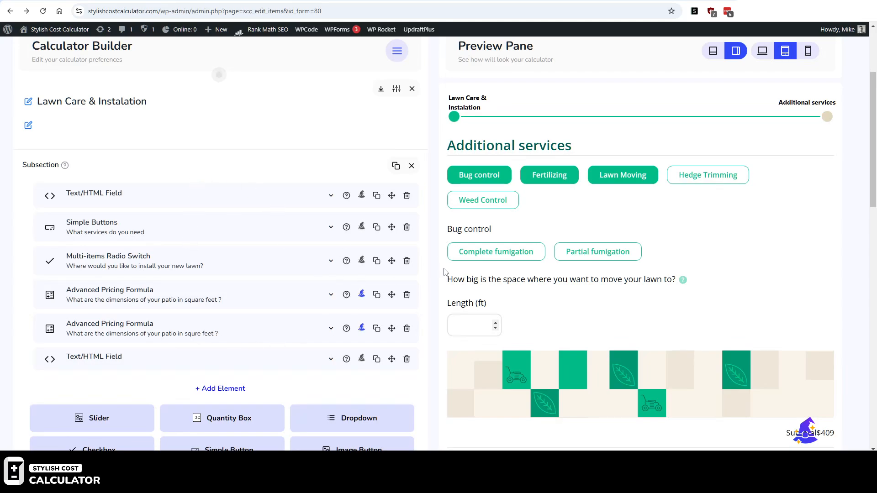
scroll(525, 288, up, 2)
scroll(525, 288, up, 1)
scroll(548, 292, down, 4)
scroll(616, 297, up, 3)
scroll(700, 279, up, 1)
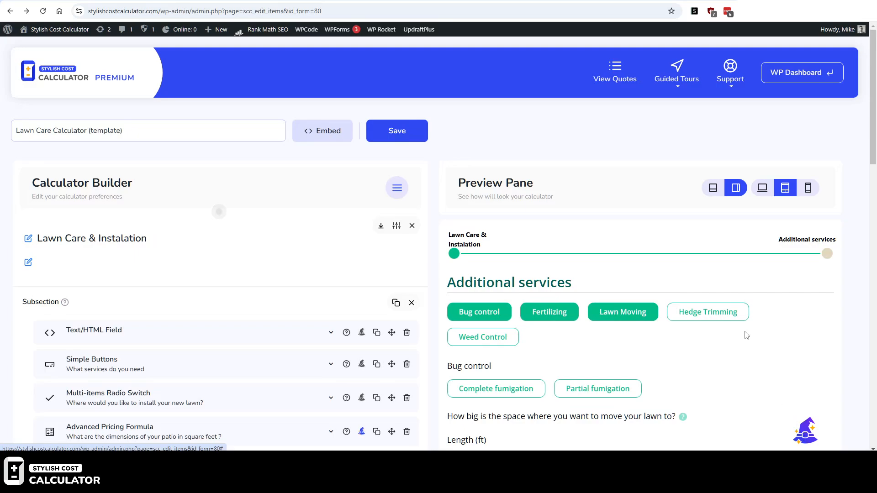
scroll(745, 336, down, 1)
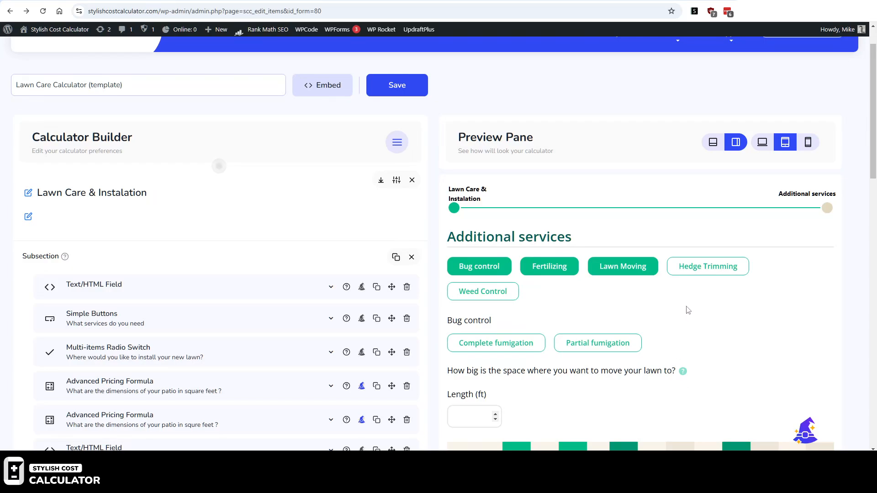
scroll(670, 187, up, 1)
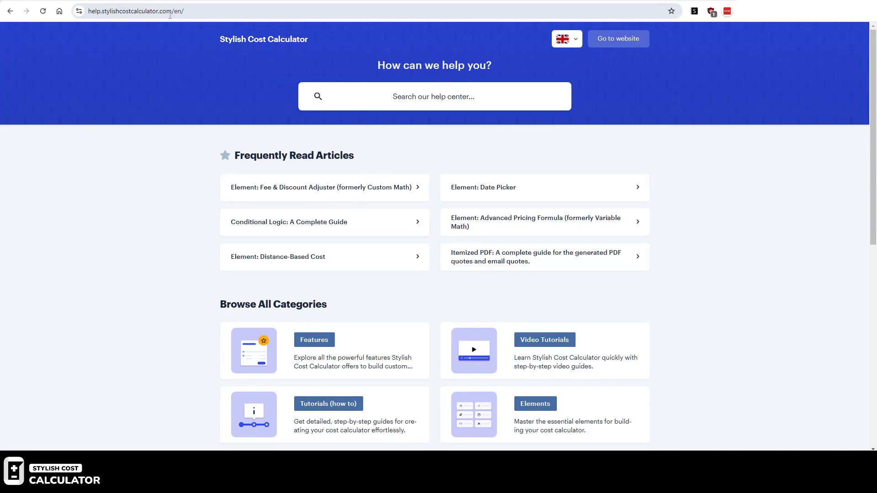
- Open the Use Cases category in the Stylish Cost Calculator help center and look through its articles
scroll(557, 306, down, 5)
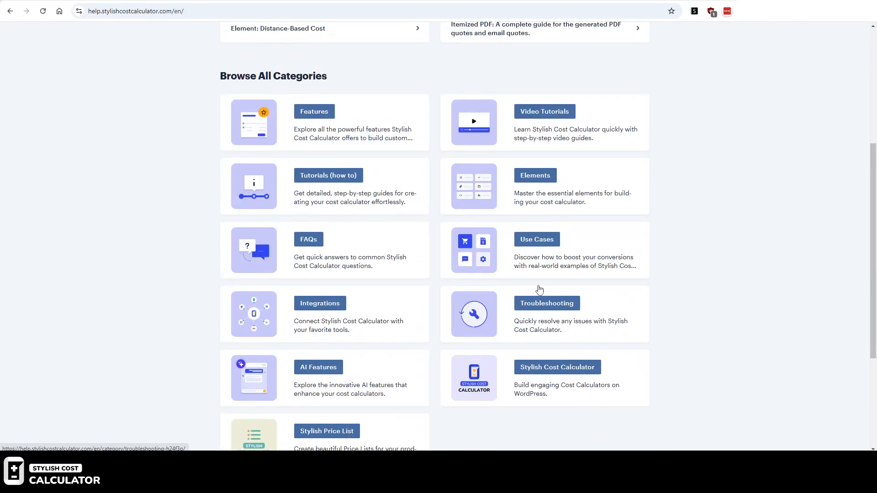
click(544, 241)
scroll(460, 260, down, 3)
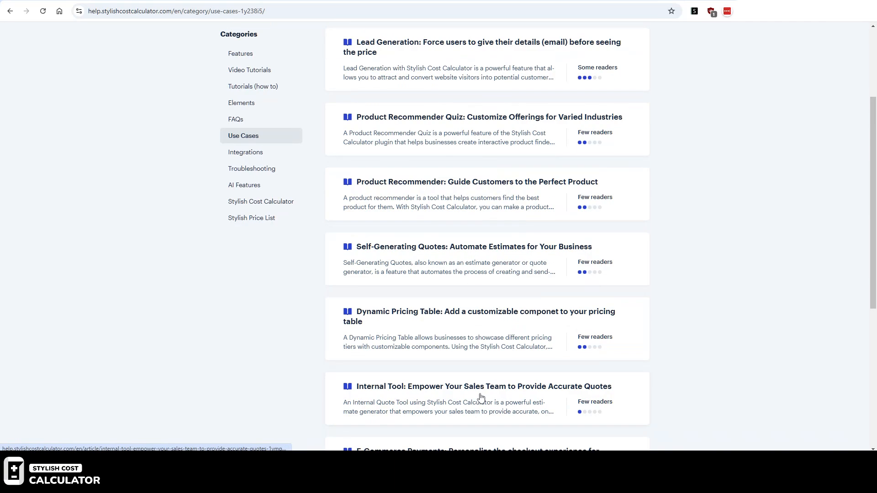
scroll(479, 397, up, 1)
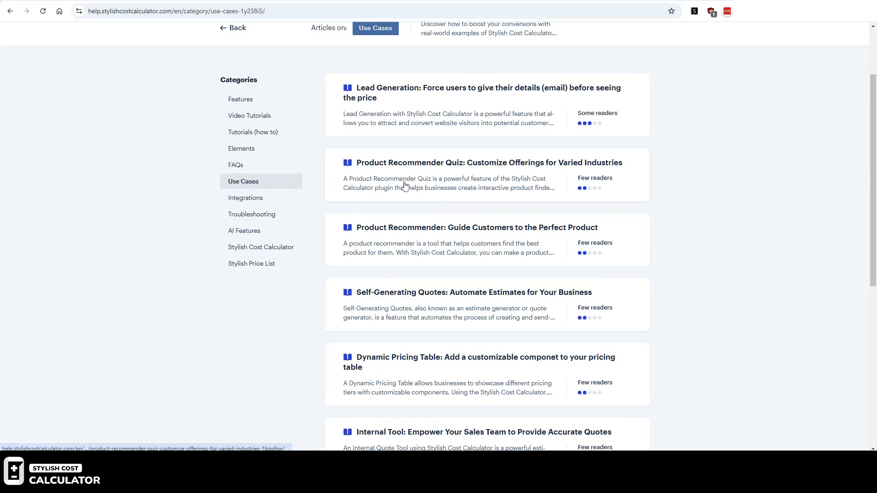
scroll(395, 241, down, 1)
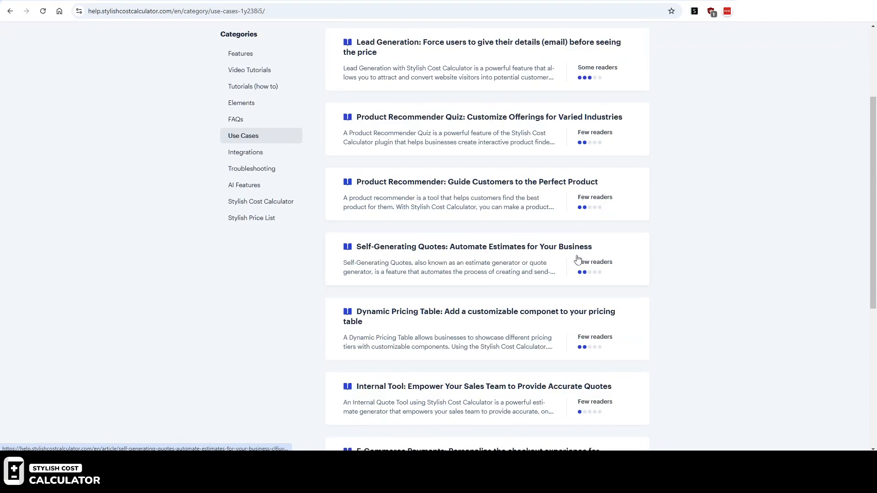
scroll(397, 400, down, 2)
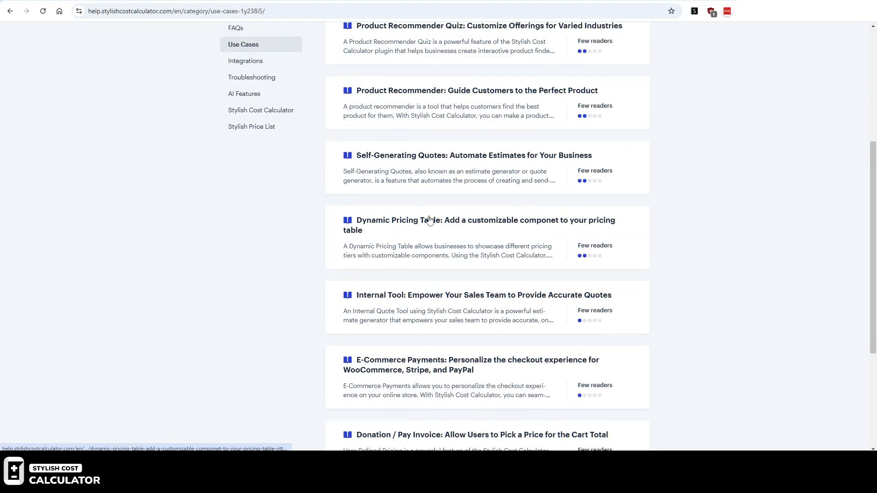
scroll(428, 380, up, 1)
scroll(428, 379, up, 3)
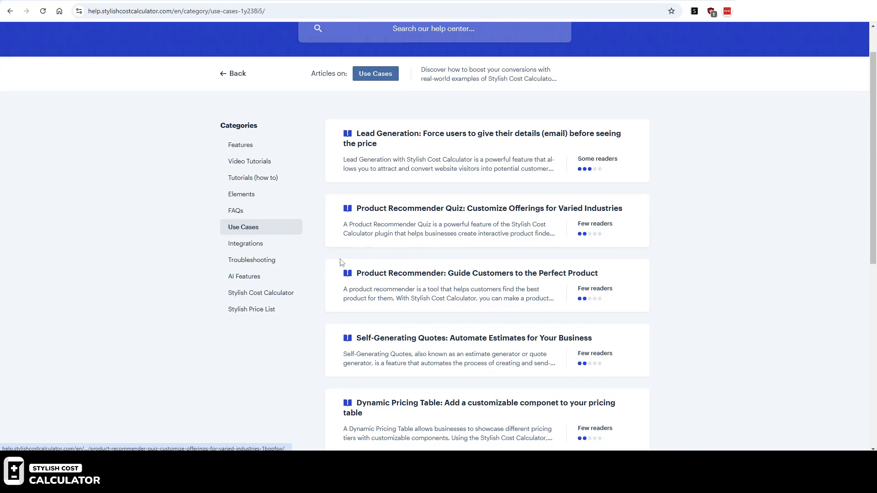
scroll(454, 183, down, 3)
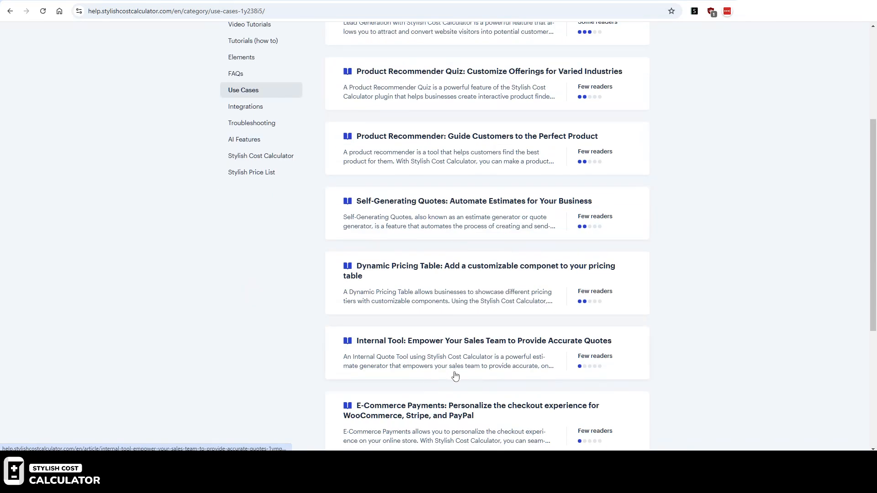
scroll(456, 315, up, 1)
scroll(362, 246, up, 2)
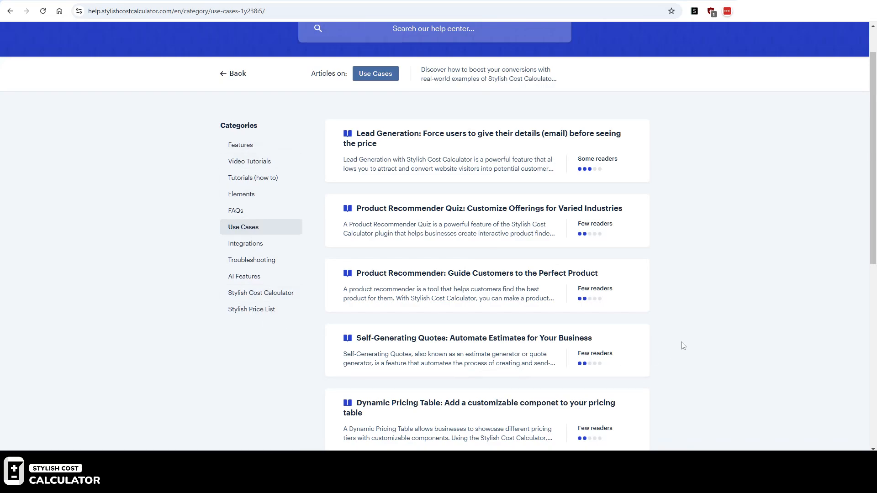
scroll(674, 339, up, 1)
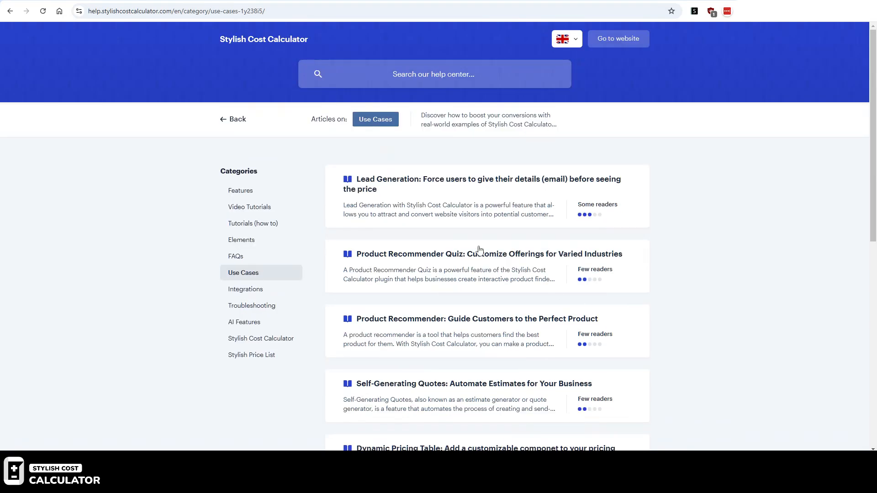